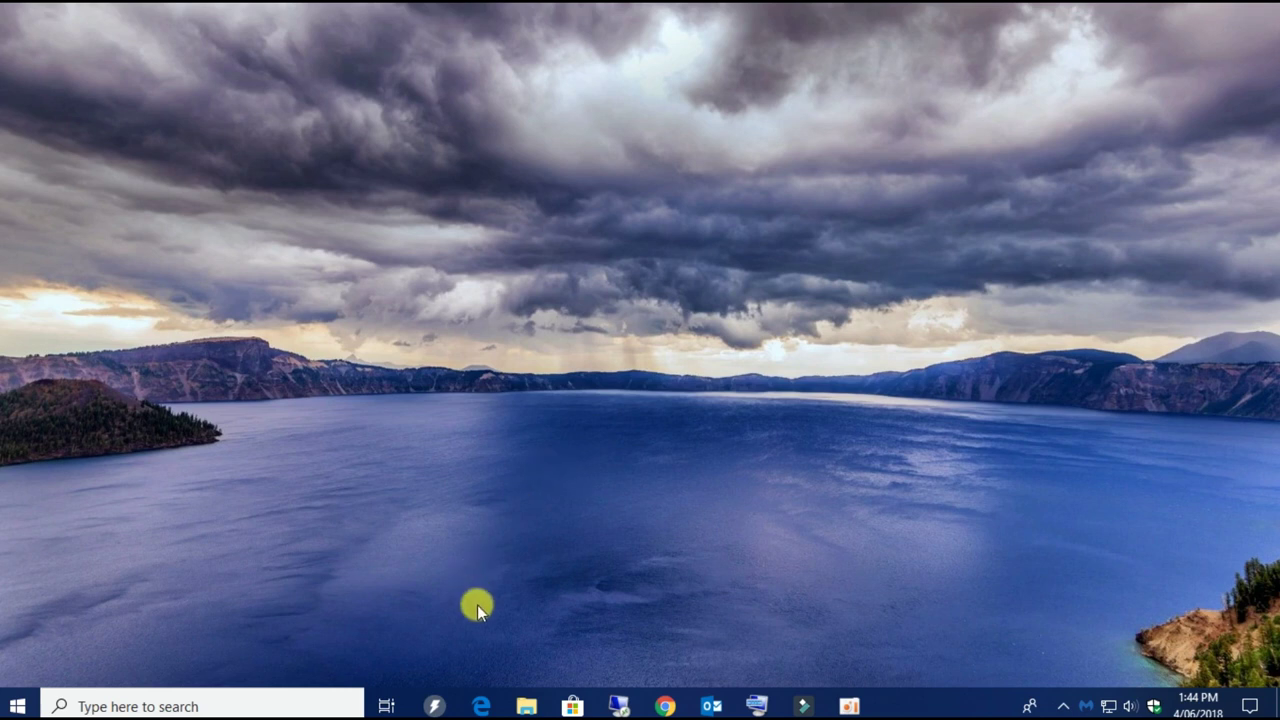
# - Open File Explorer to This PC, listing Local Disk (C:) and DATA Disk (D:)
pyautogui.click(528, 709)
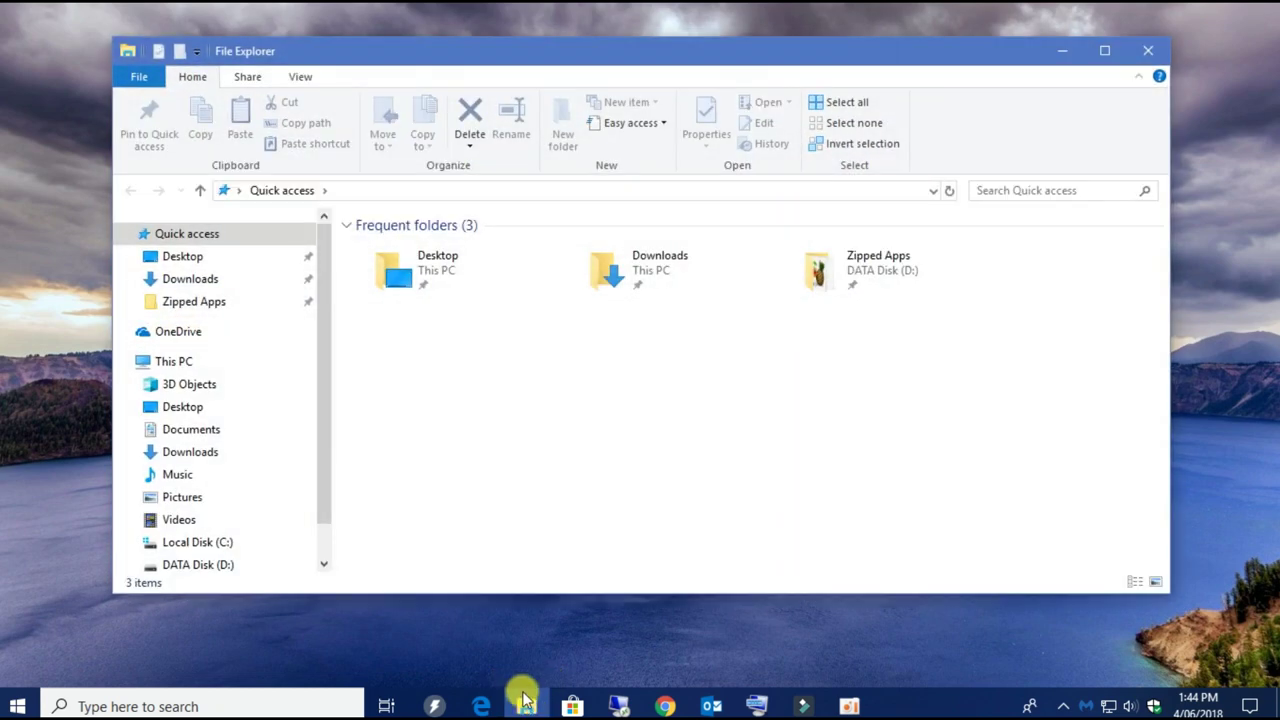
pyautogui.click(210, 363)
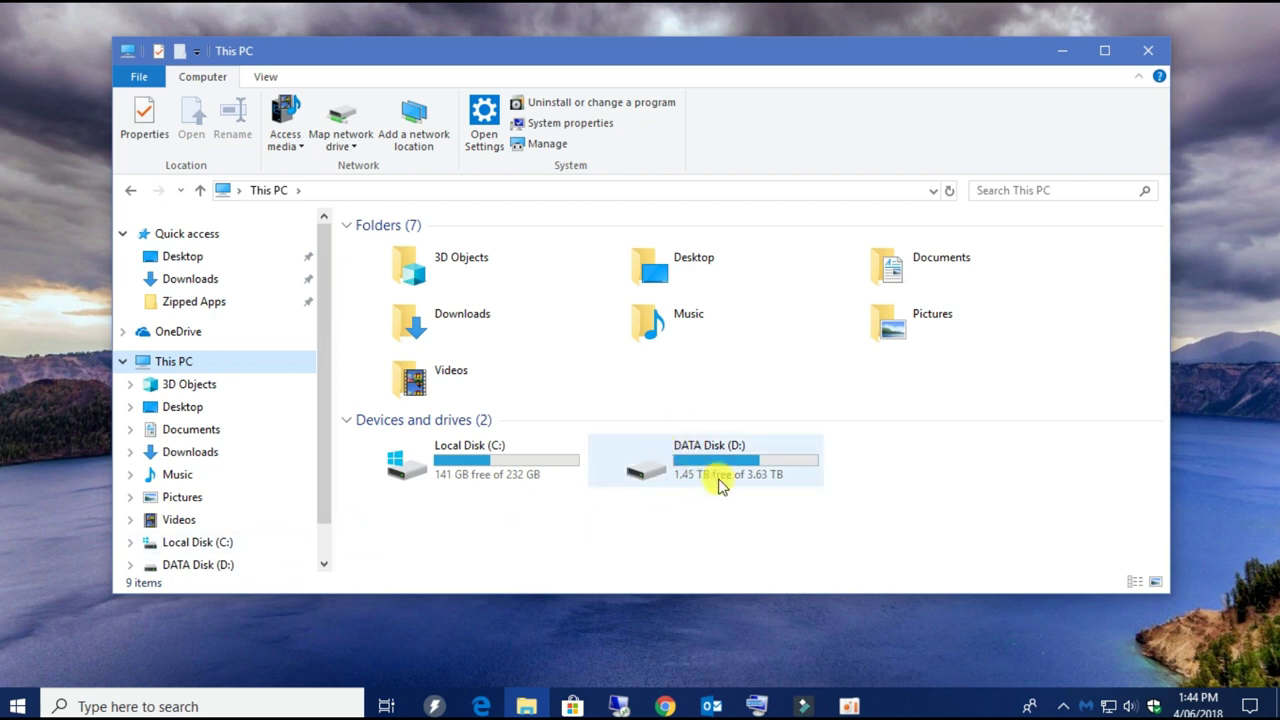
pyautogui.moveTo(733, 456)
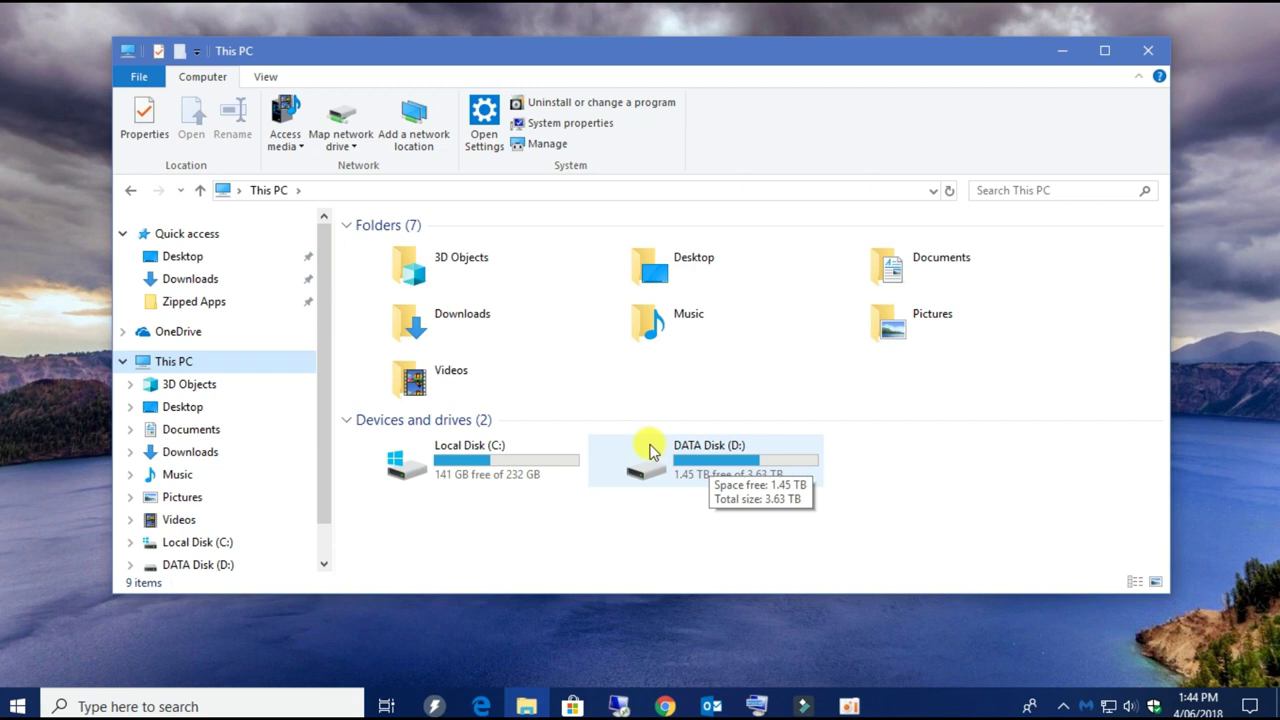
# - Open DATA Disk (D:) Properties on the Sharing tab, showing the drive as Not Shared
pyautogui.rightClick(652, 452)
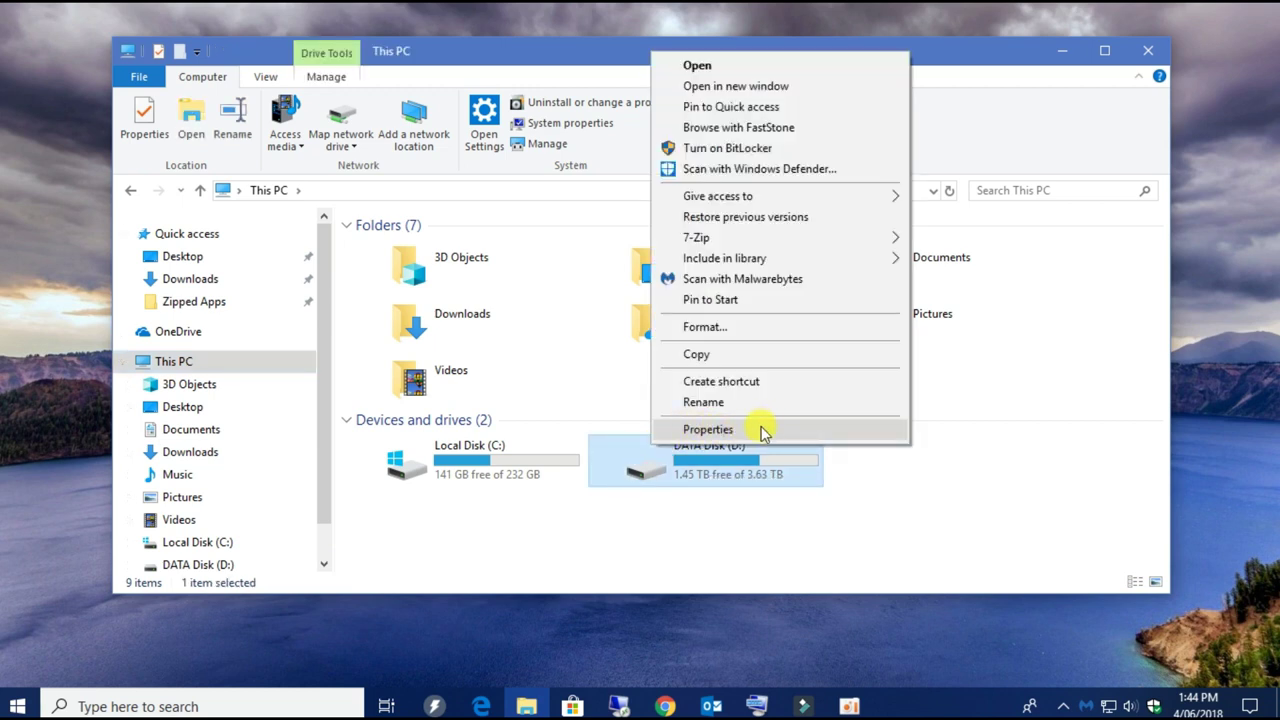
pyautogui.click(761, 430)
pyautogui.moveTo(848, 215); pyautogui.dragTo(702, 136)
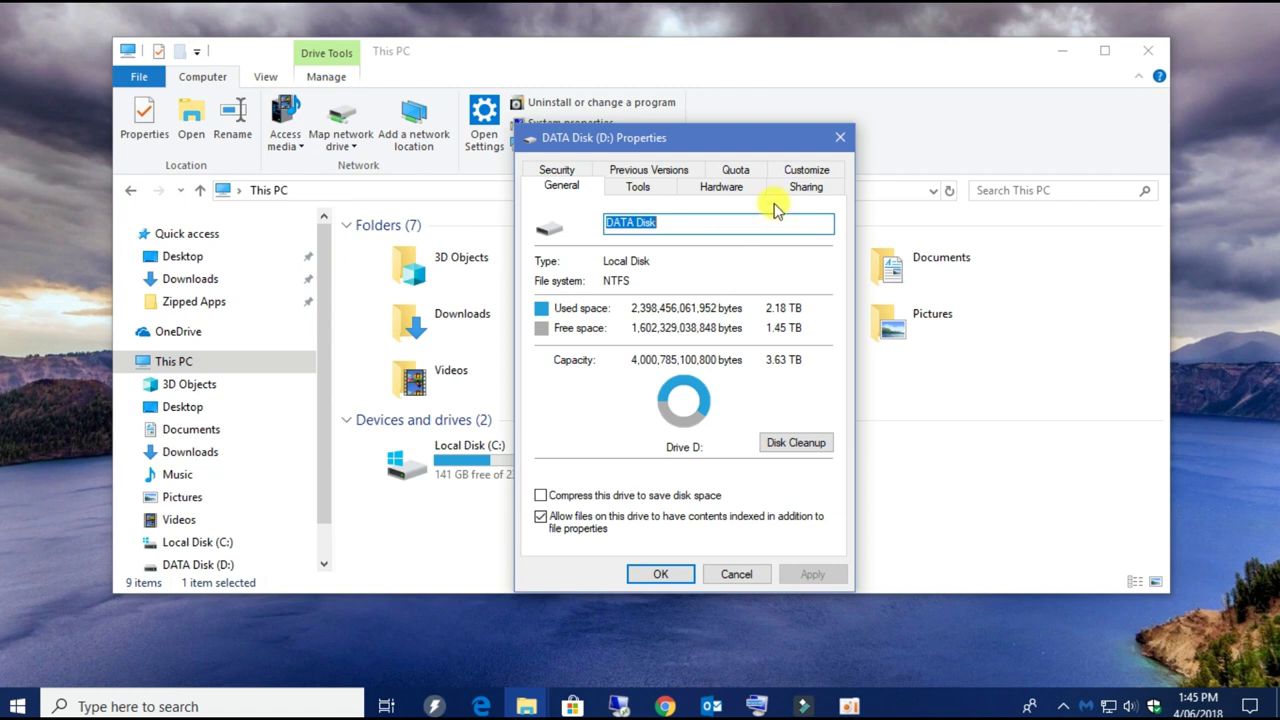
pyautogui.click(829, 191)
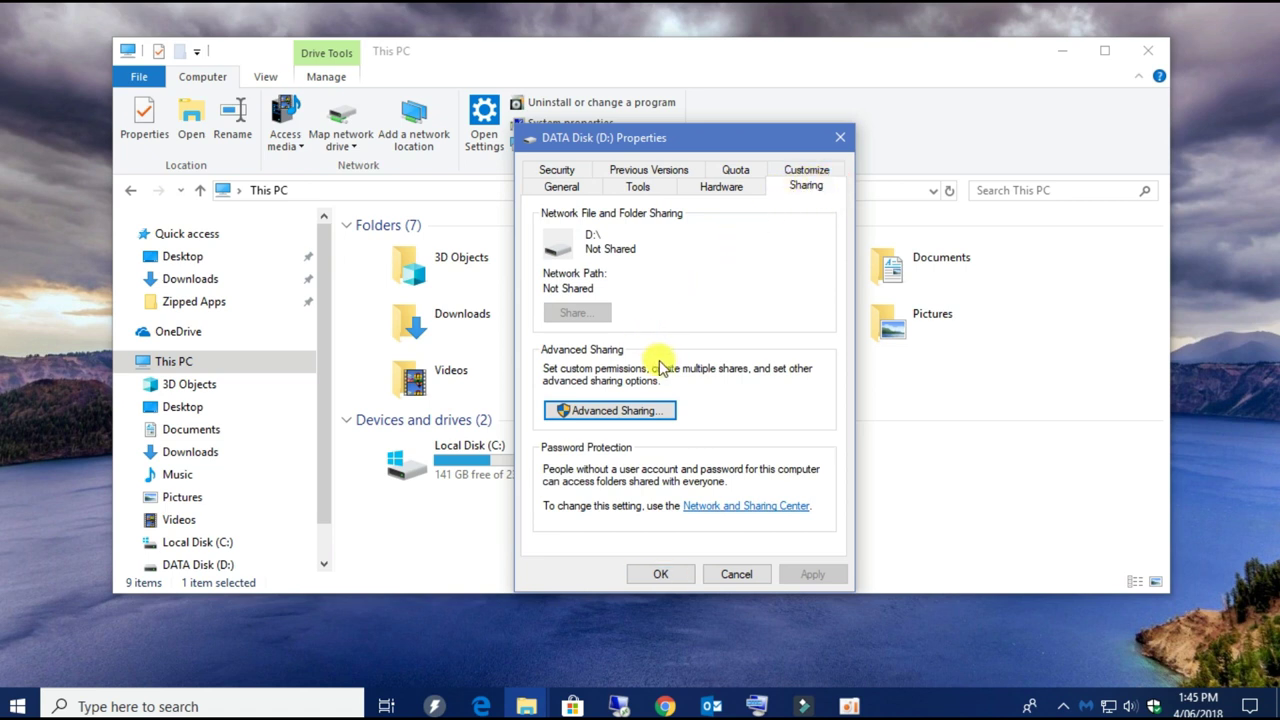
# - Share drive D: through Advanced Sharing under the share name 'D Drive on Desktop'
pyautogui.click(611, 414)
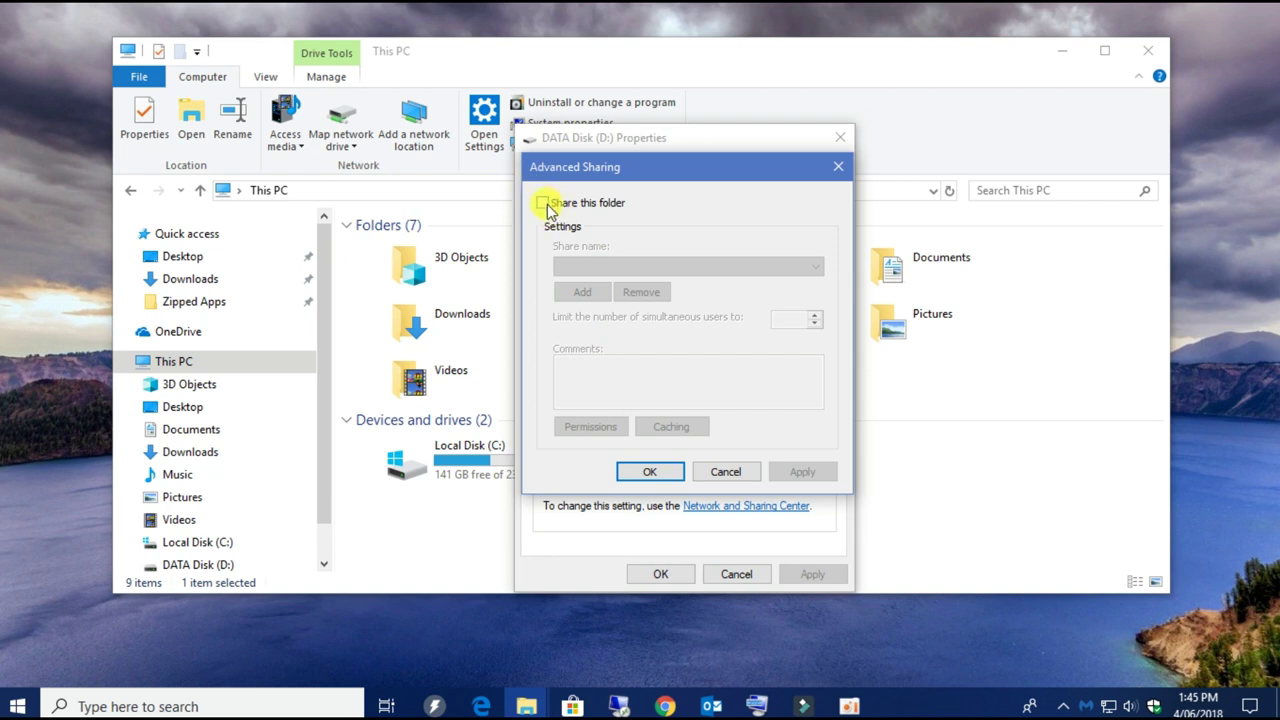
pyautogui.click(543, 204)
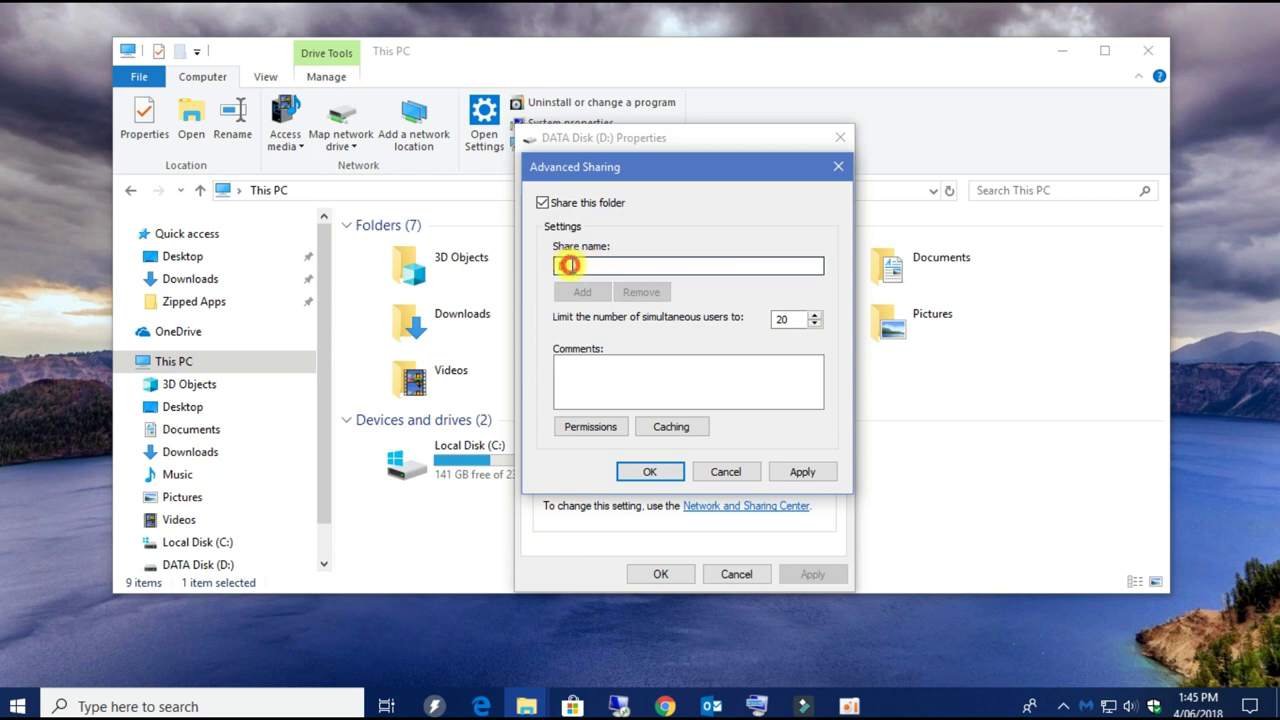
pyautogui.doubleClick(563, 265)
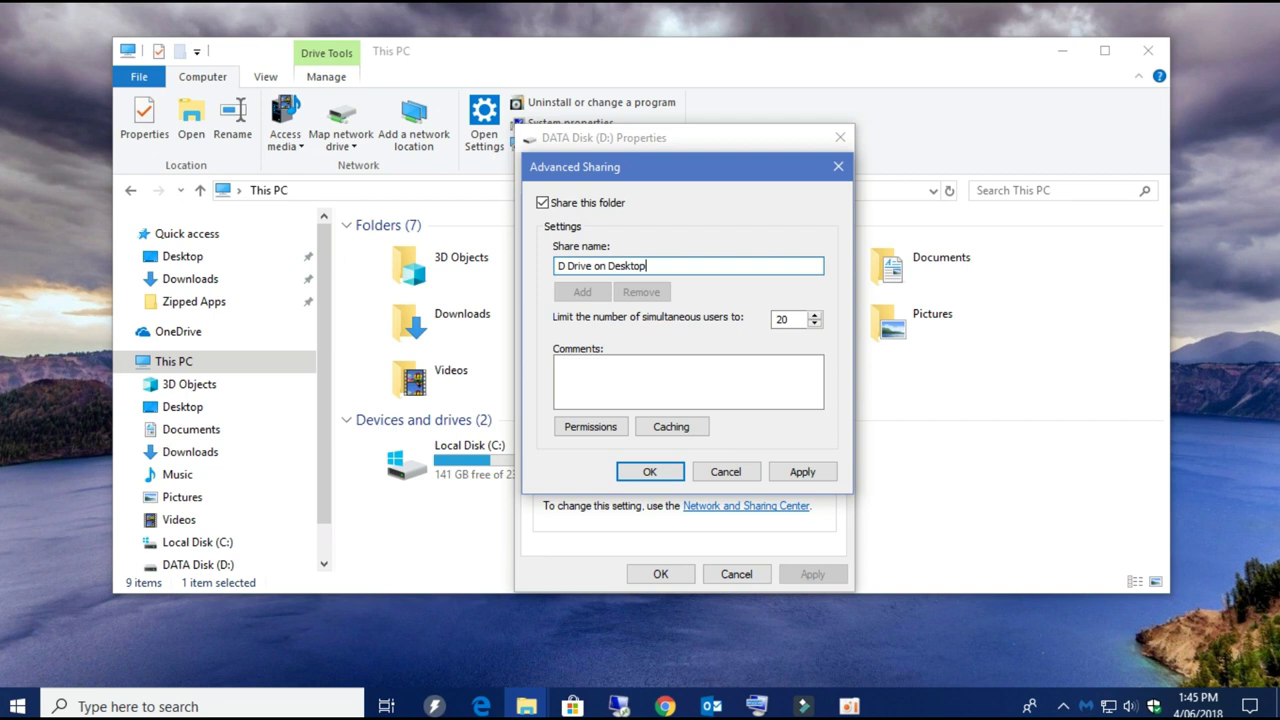
pyautogui.click(655, 474)
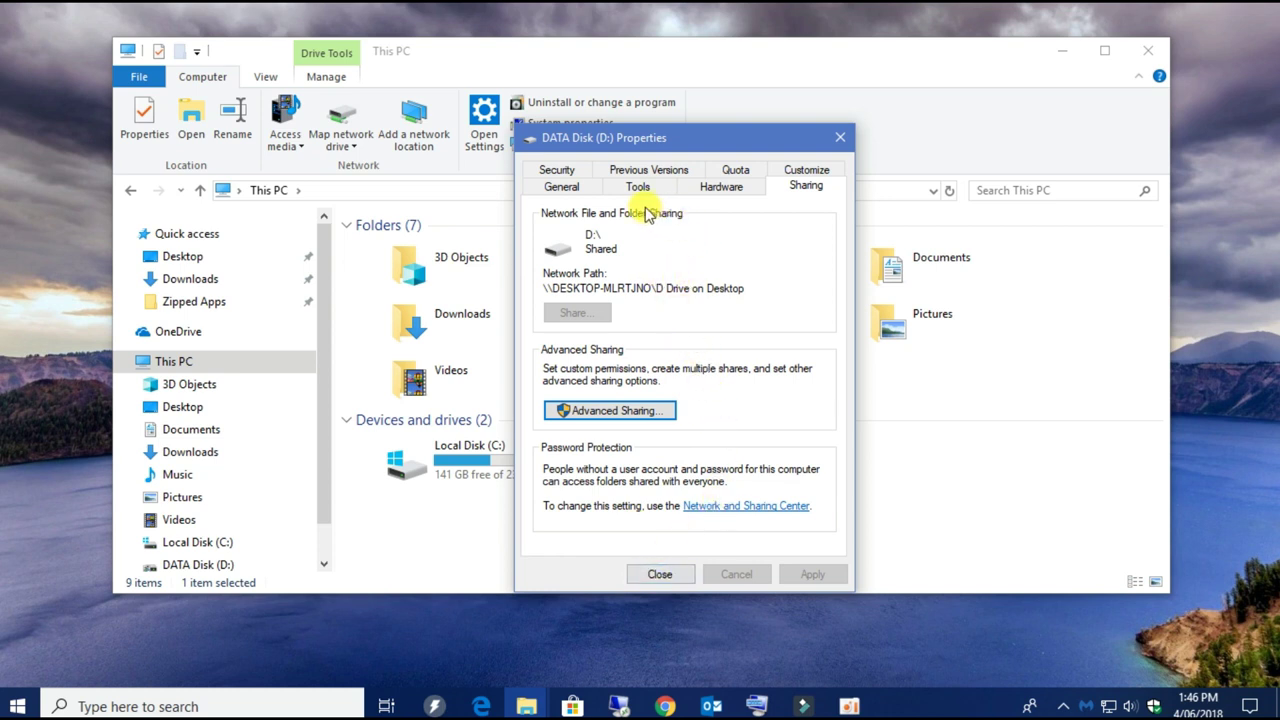
# - On the D: drive's Security tab, edit permissions and search out the Everyone group to add
pyautogui.click(577, 175)
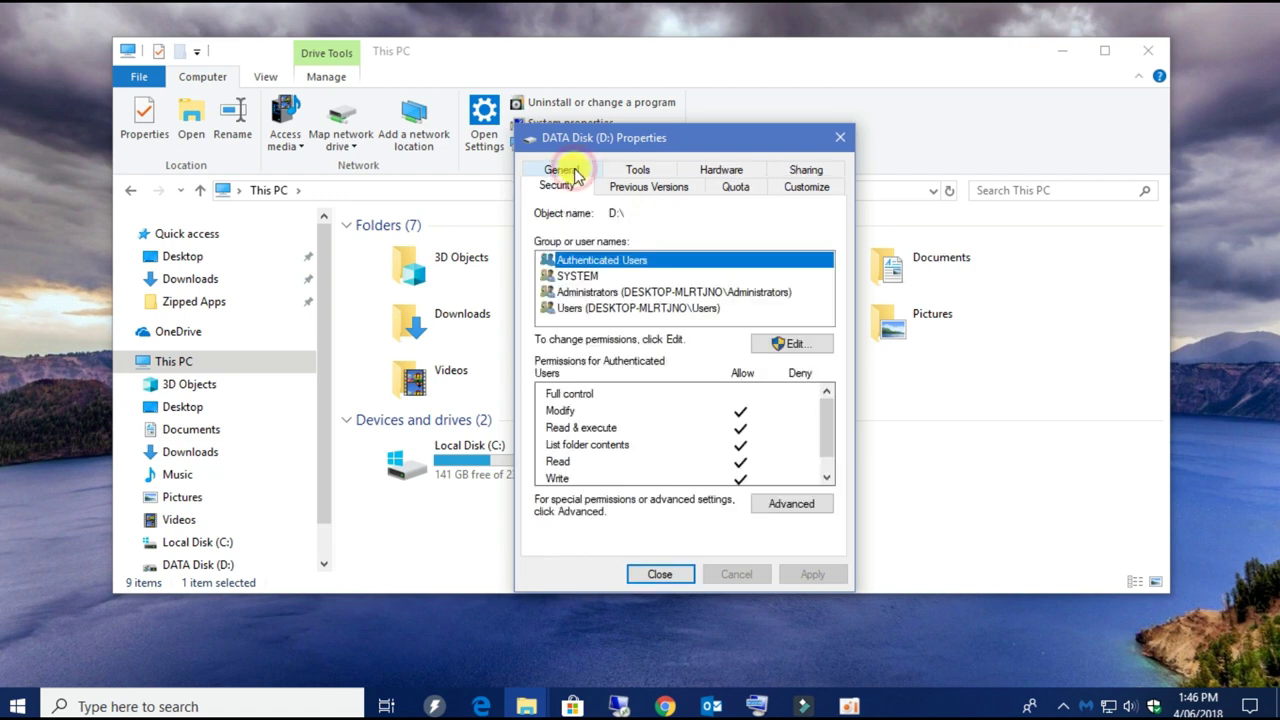
pyautogui.click(814, 346)
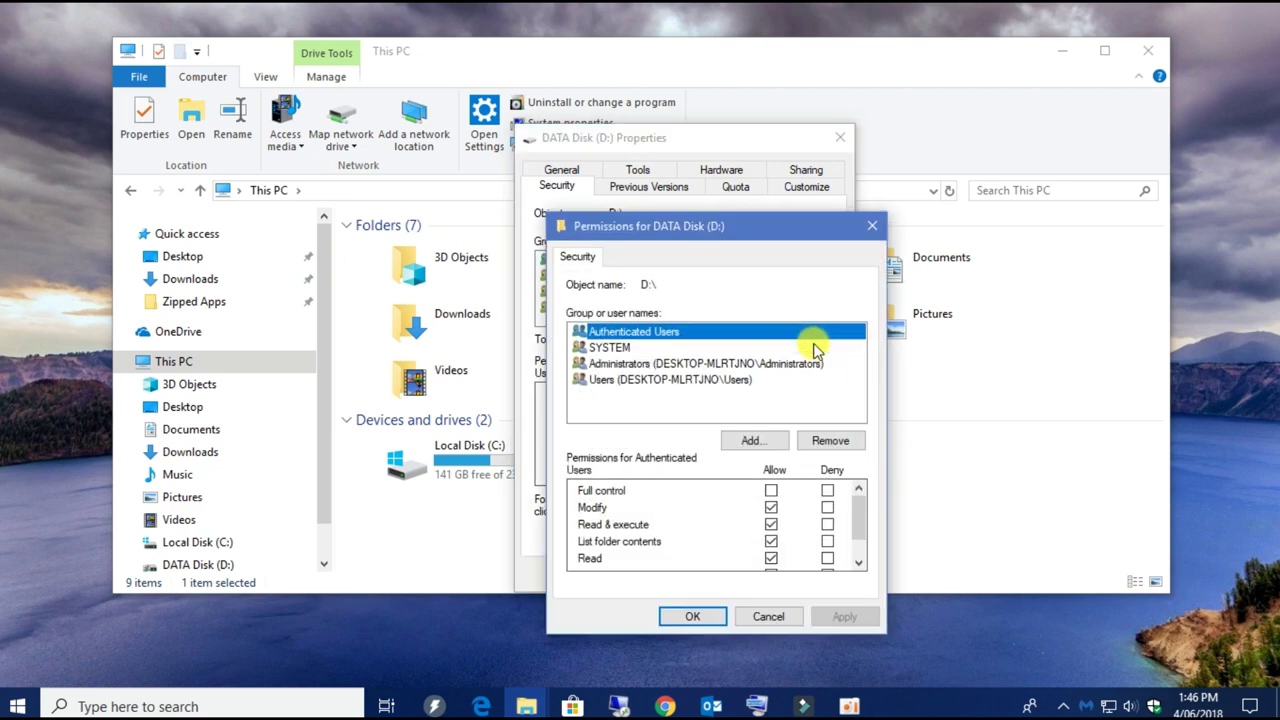
pyautogui.click(766, 441)
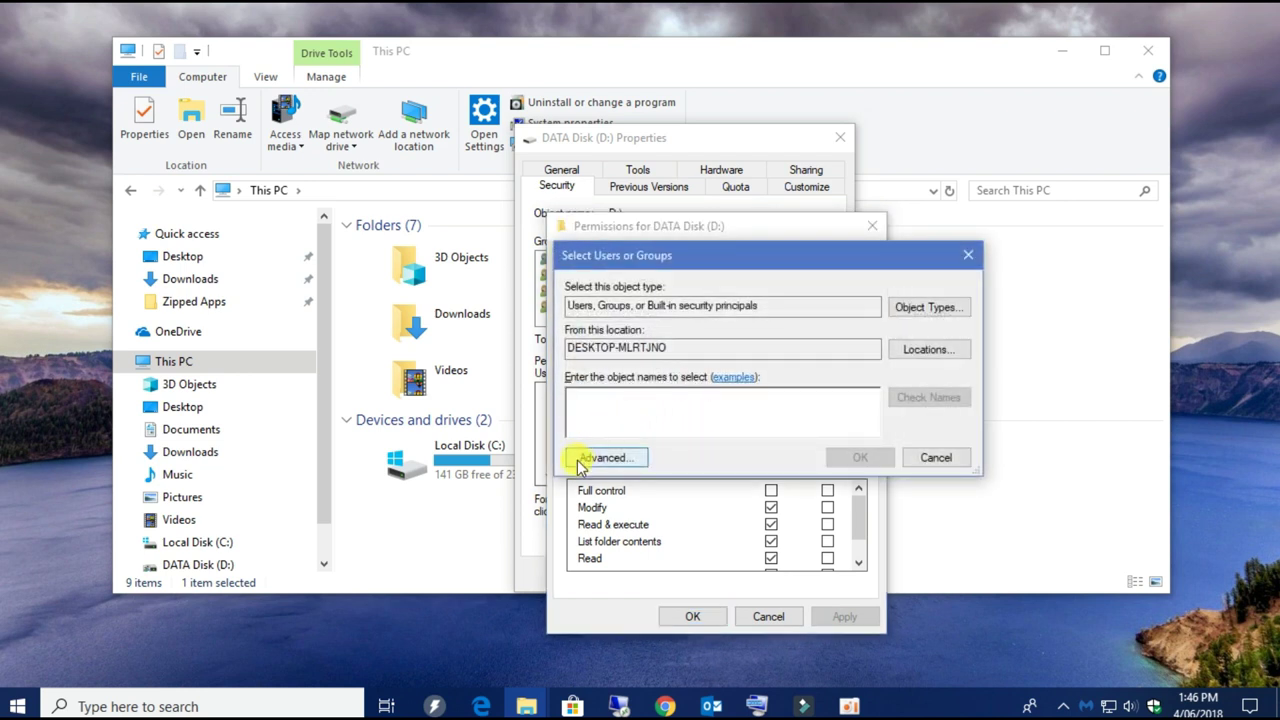
pyautogui.click(630, 459)
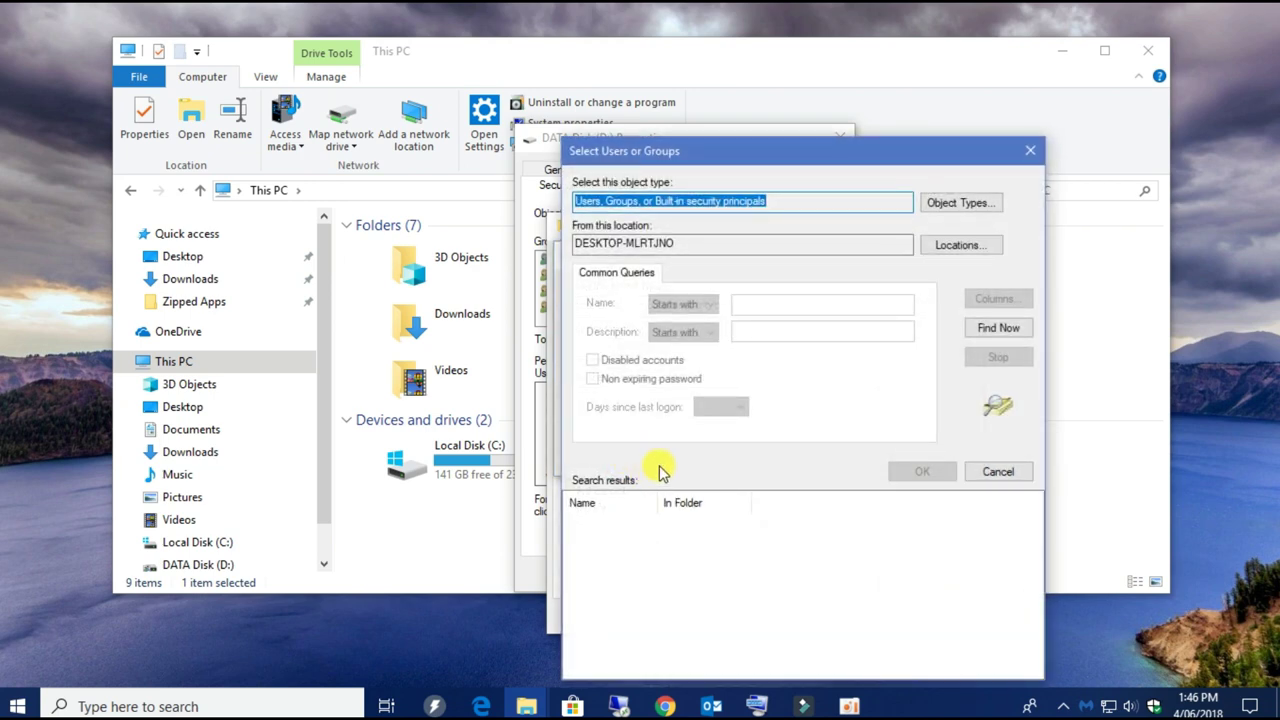
pyautogui.click(1010, 330)
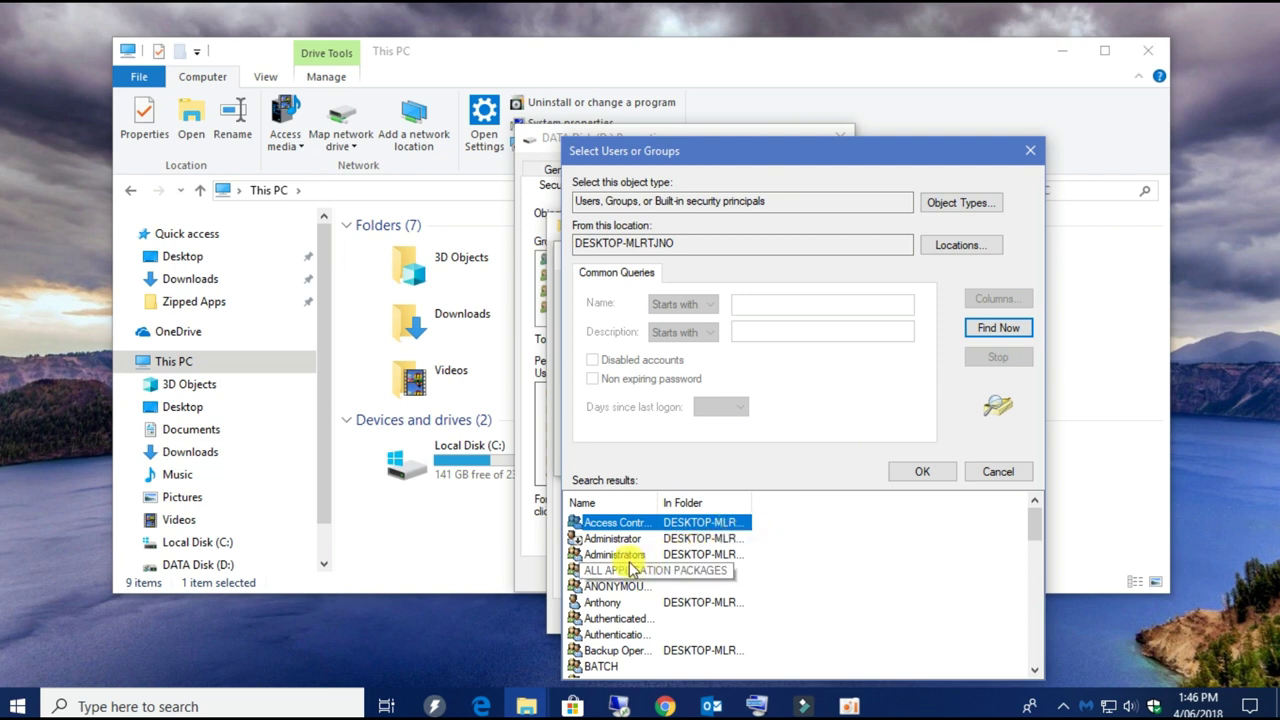
pyautogui.scroll(-3, 635, 562)
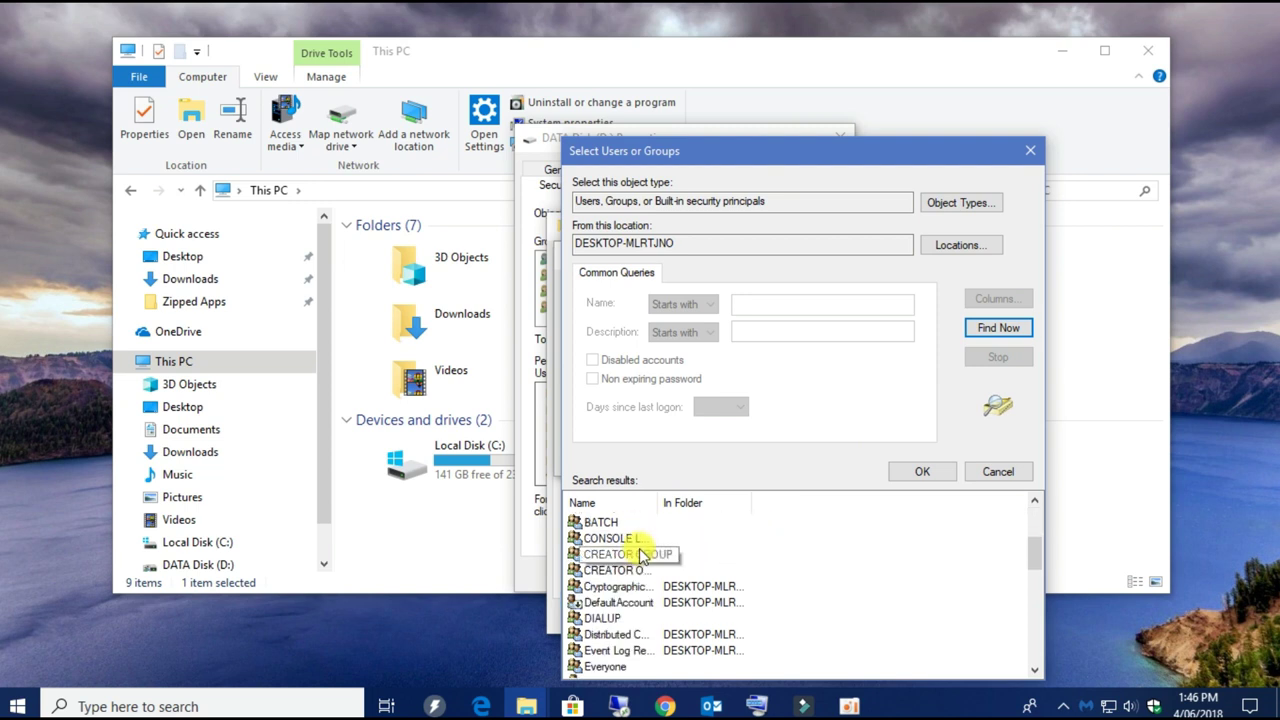
pyautogui.scroll(-2, 640, 556)
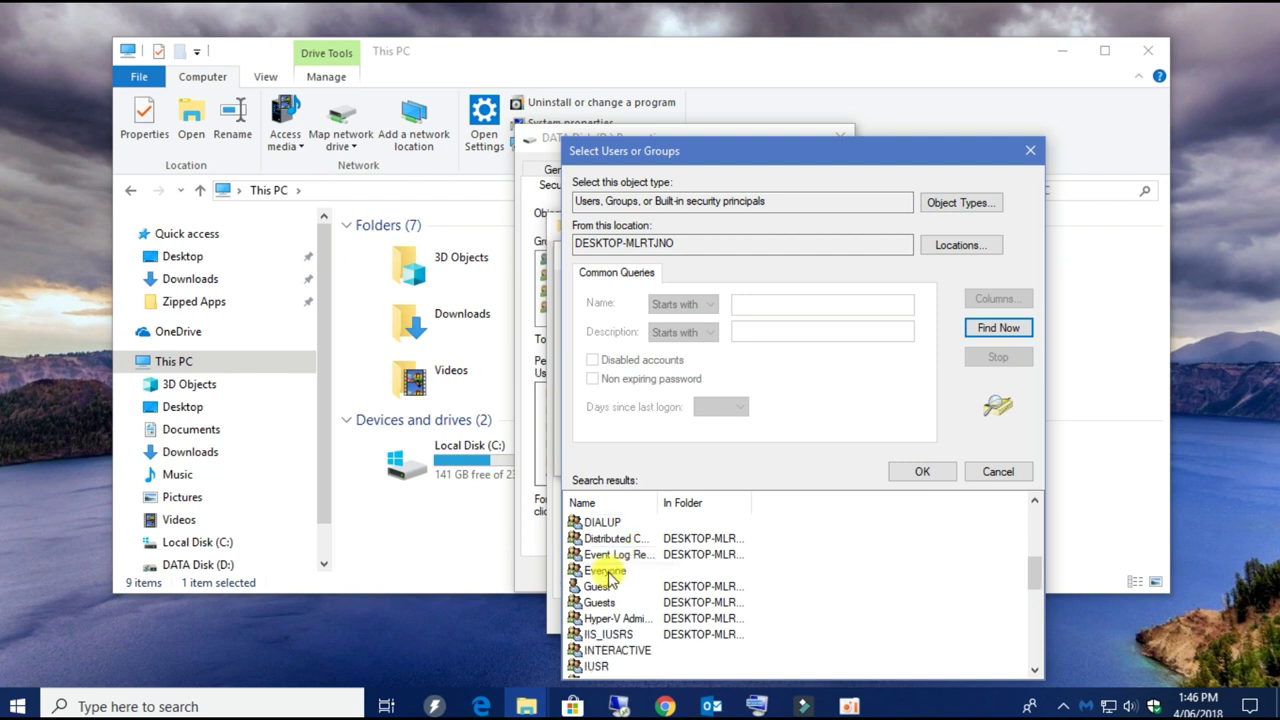
pyautogui.click(603, 571)
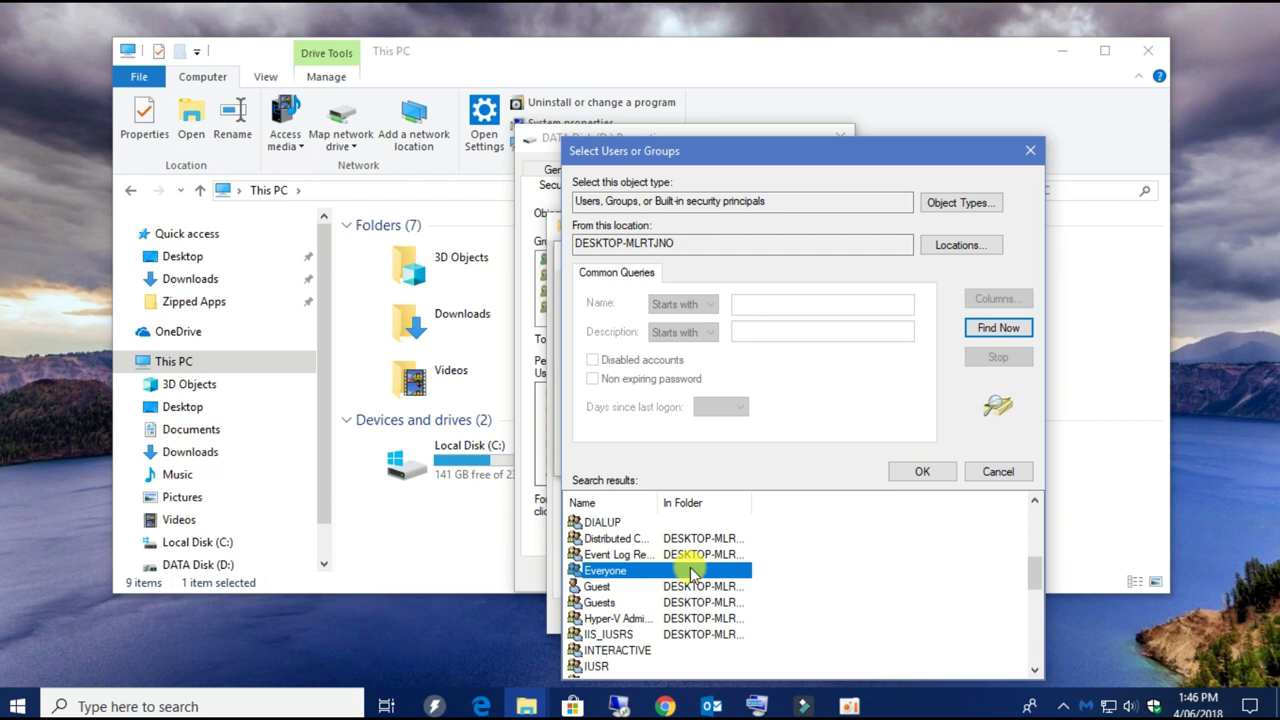
pyautogui.click(945, 475)
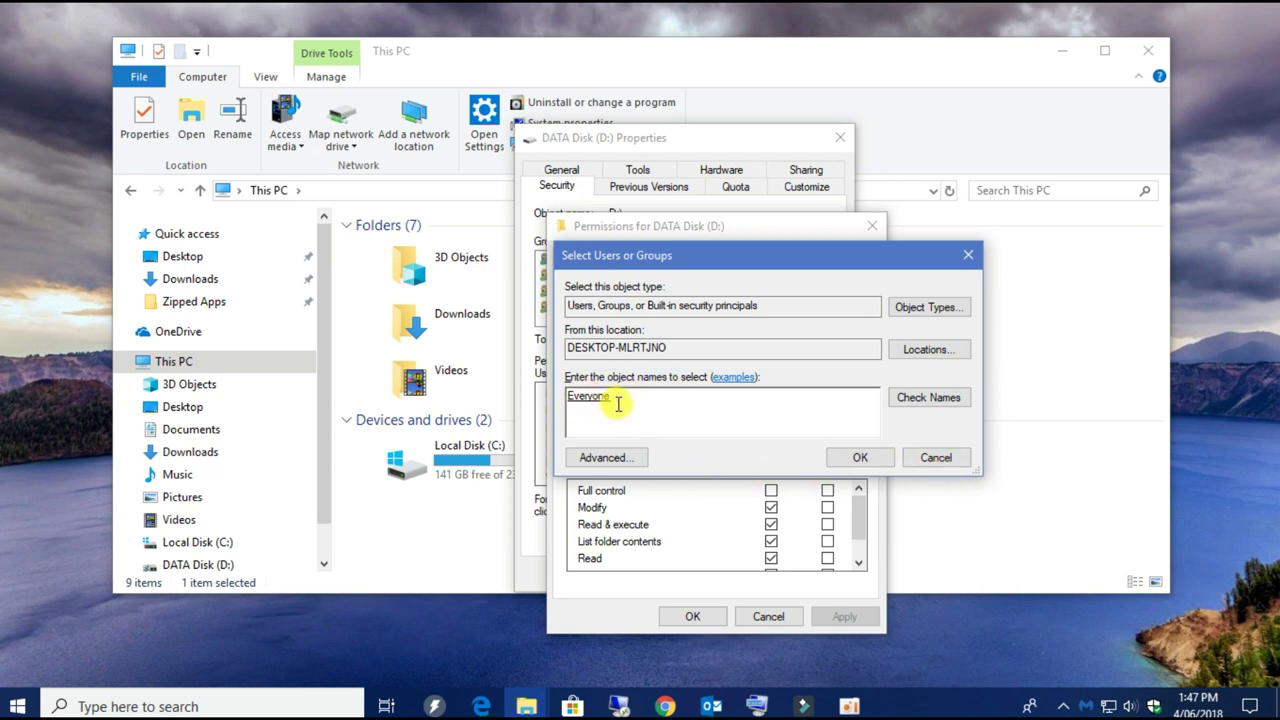
# - Grant Everyone Full control of drive D:, apply it, and close the drive properties
pyautogui.click(862, 458)
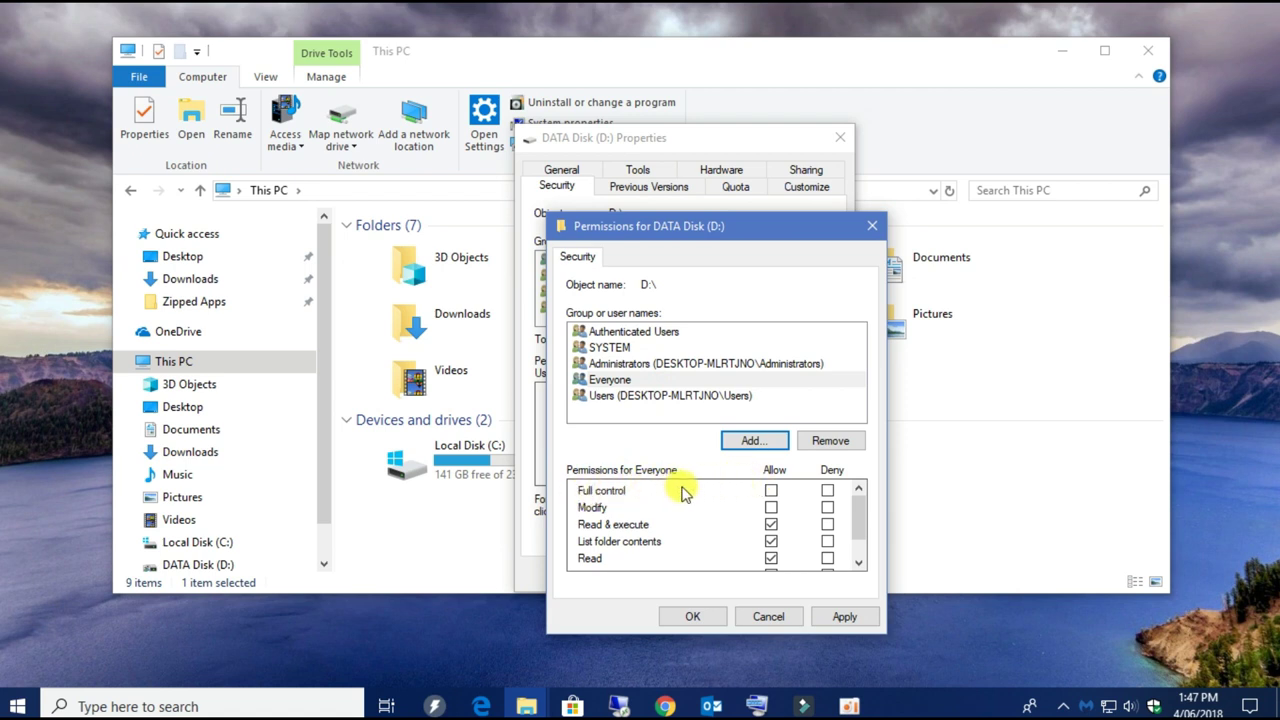
pyautogui.click(771, 491)
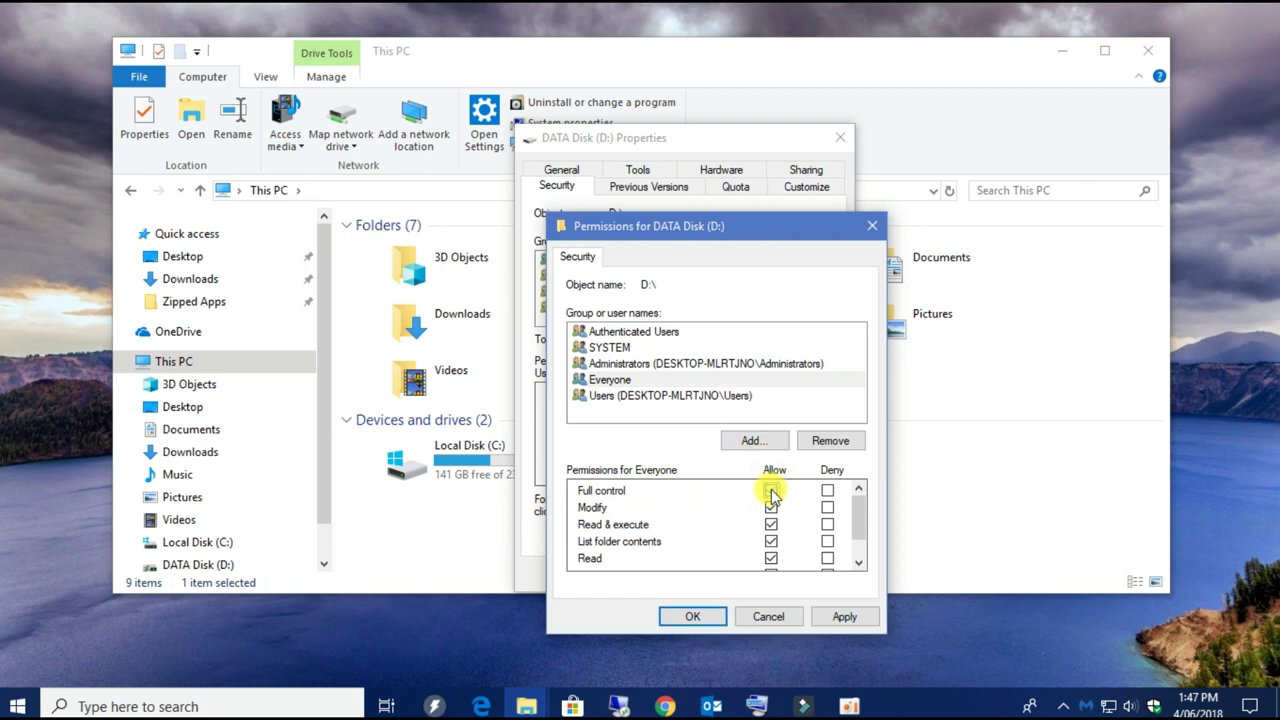
pyautogui.click(685, 616)
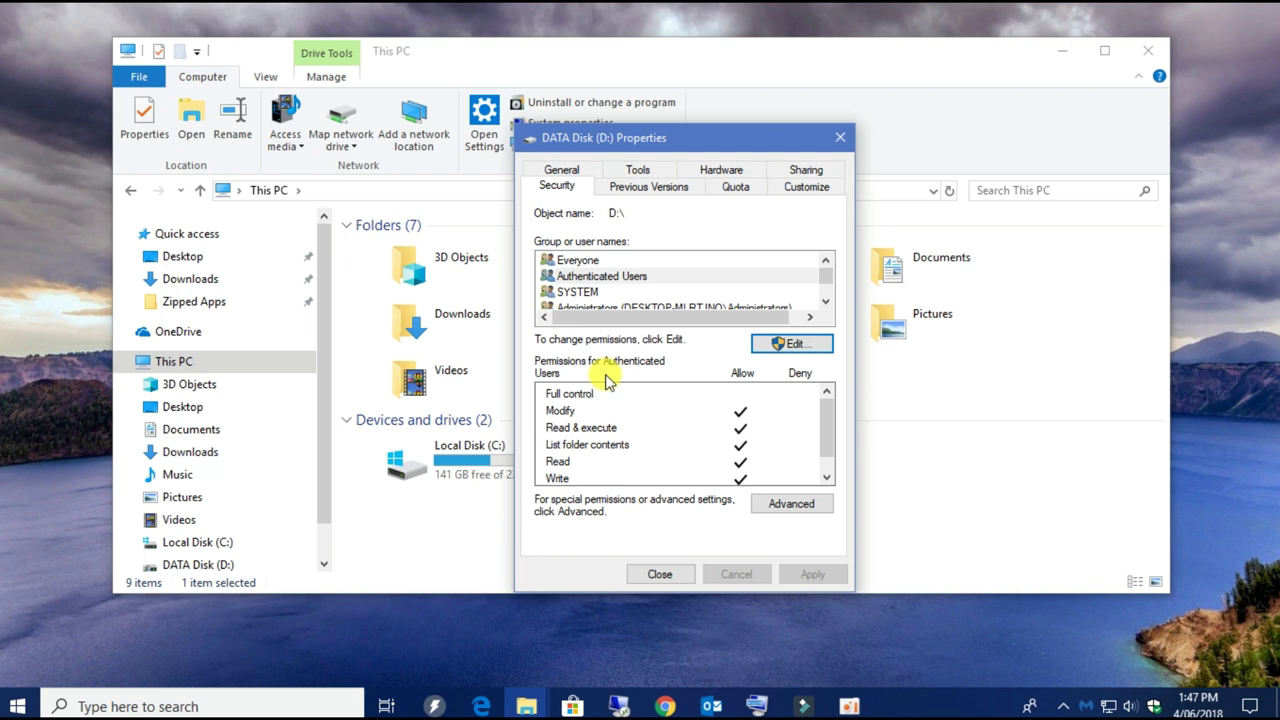
pyautogui.click(662, 574)
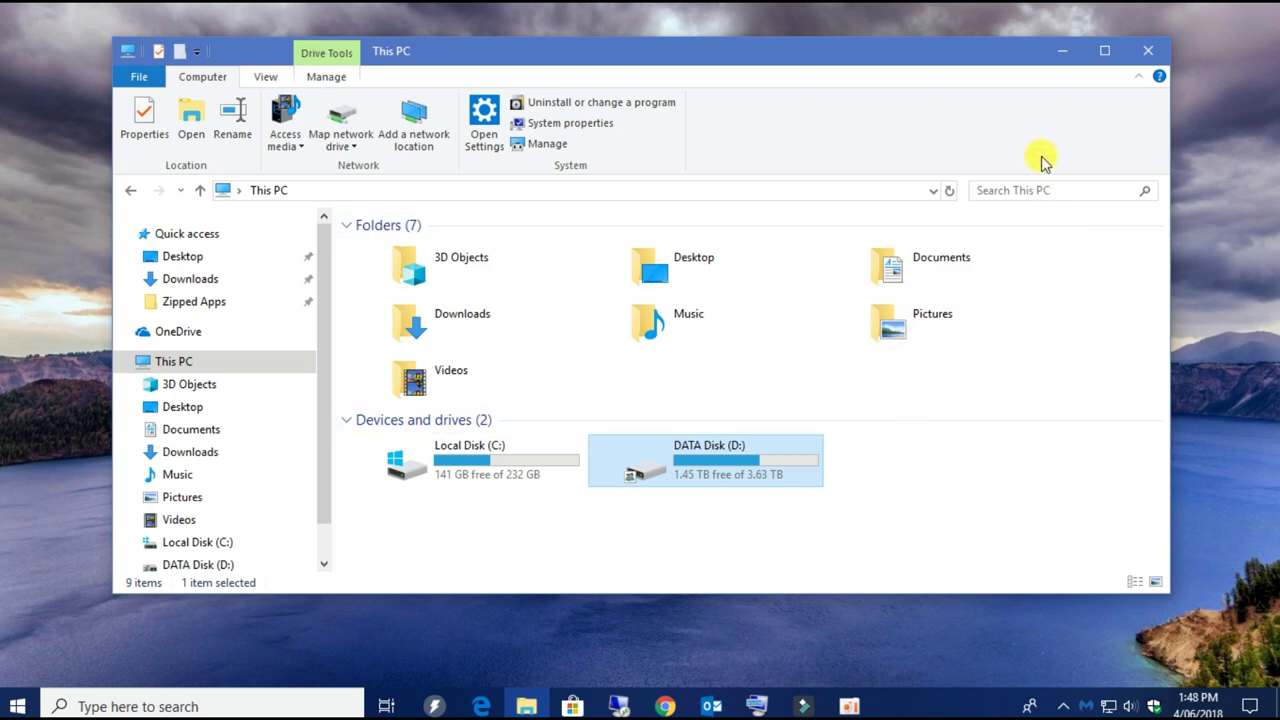
# - Close the This PC File Explorer window
pyautogui.click(1150, 50)
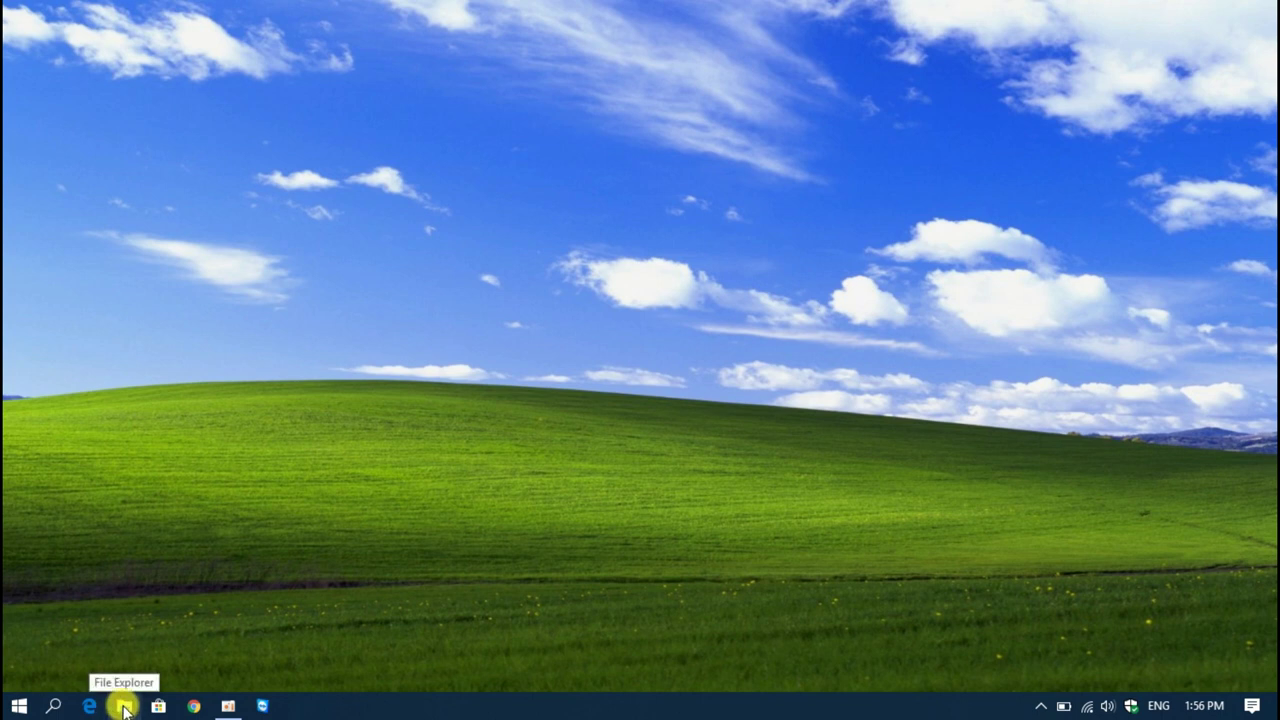
# - From the second PC, browse Network and open DESKTOP-MLRTJNO's shared folders
pyautogui.click(124, 707)
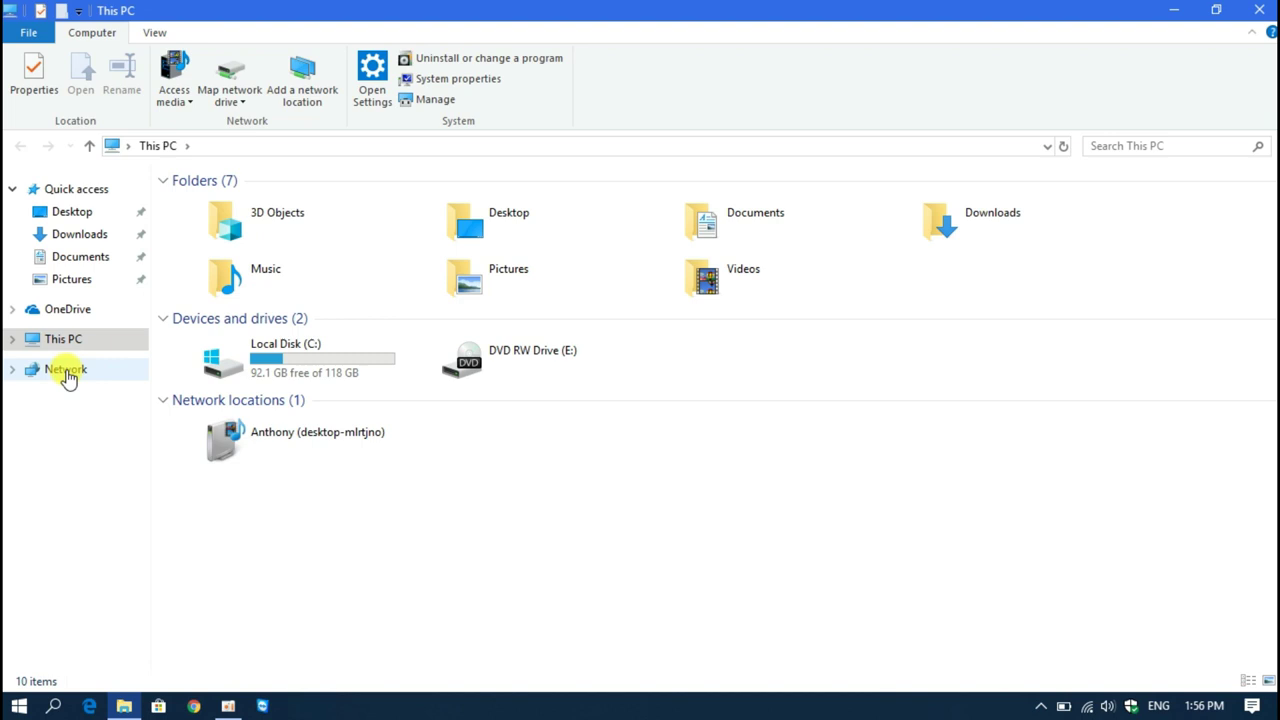
pyautogui.click(87, 371)
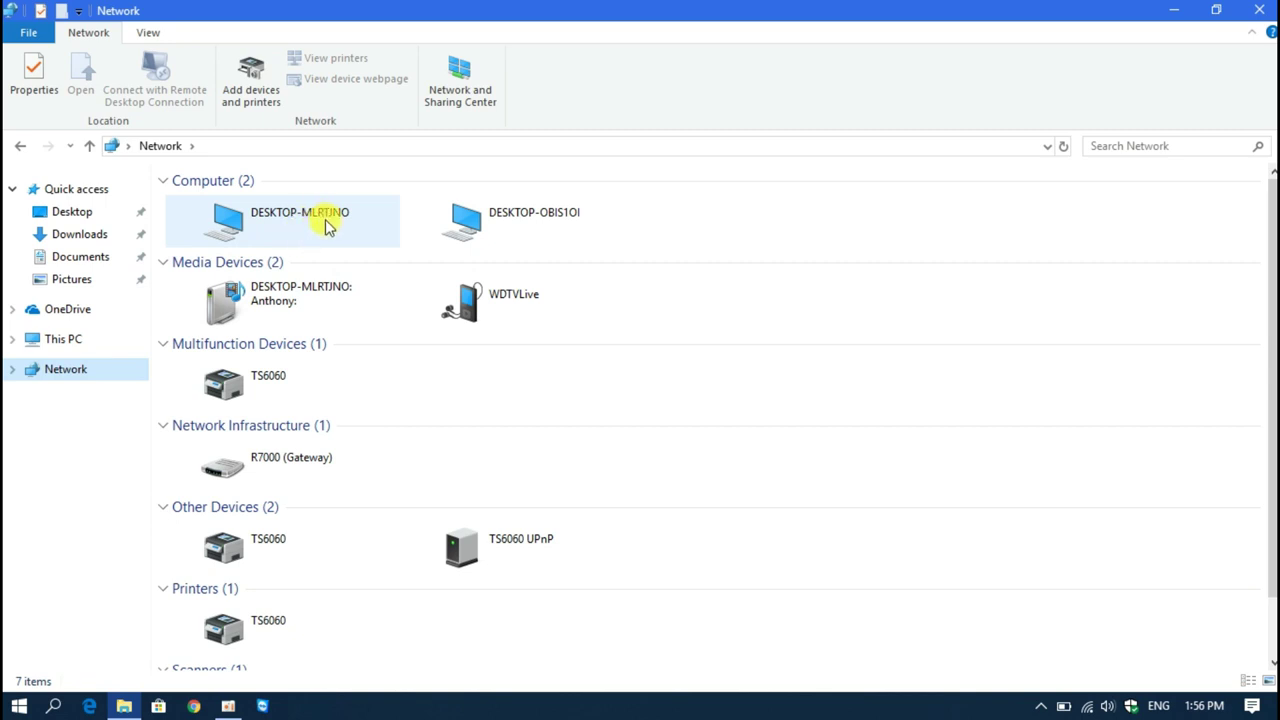
pyautogui.doubleClick(284, 216)
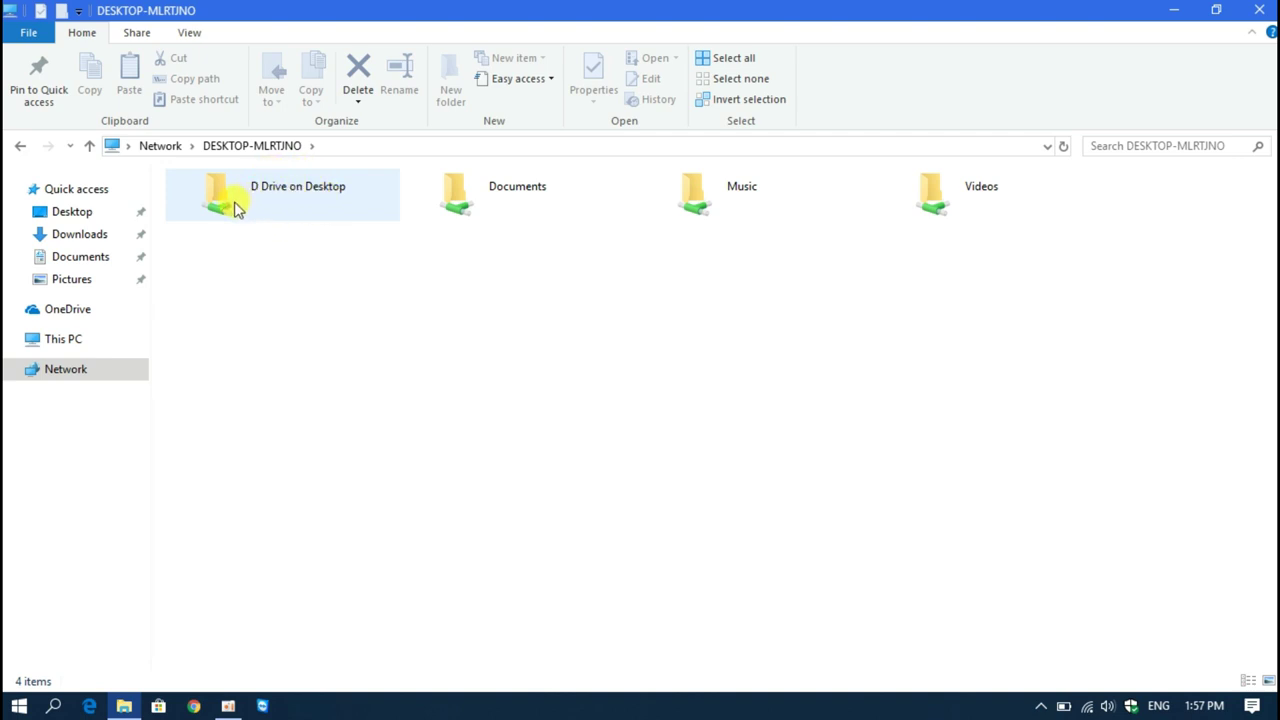
# - Play video 20180327_091035 from the shared D drive's Videos 2018-03 folder, then close Explorer
pyautogui.doubleClick(236, 207)
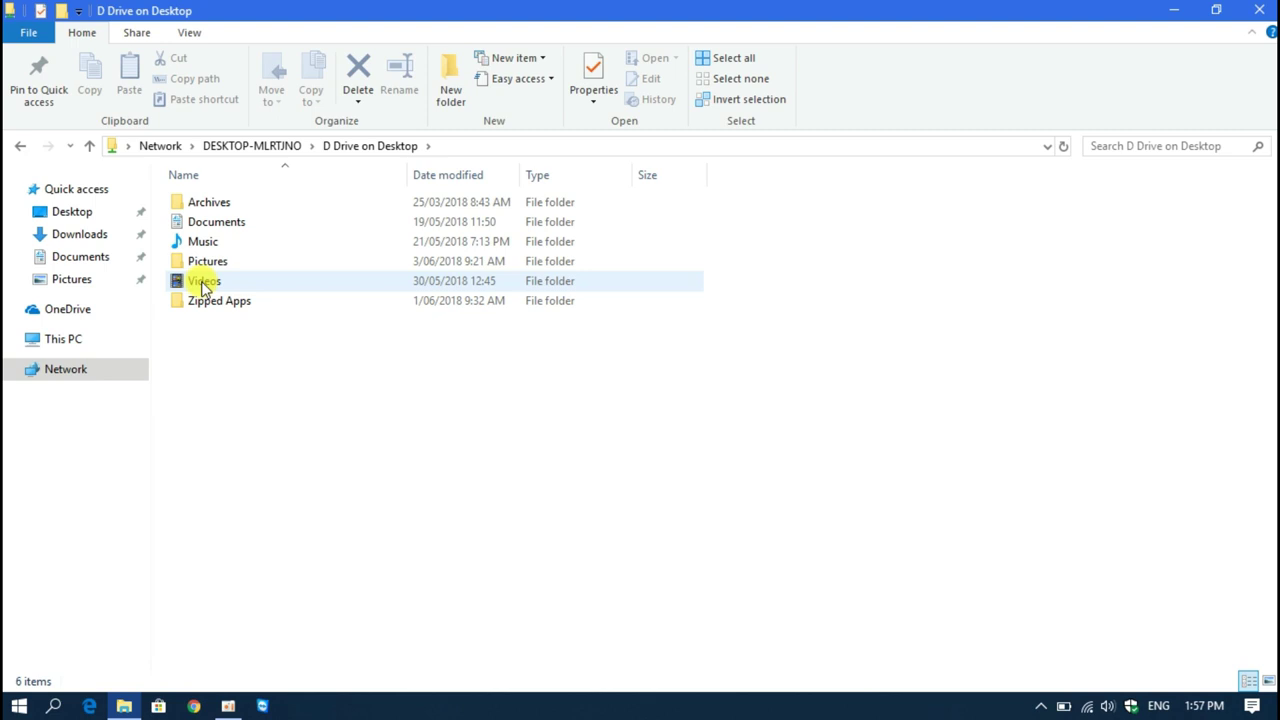
pyautogui.doubleClick(203, 285)
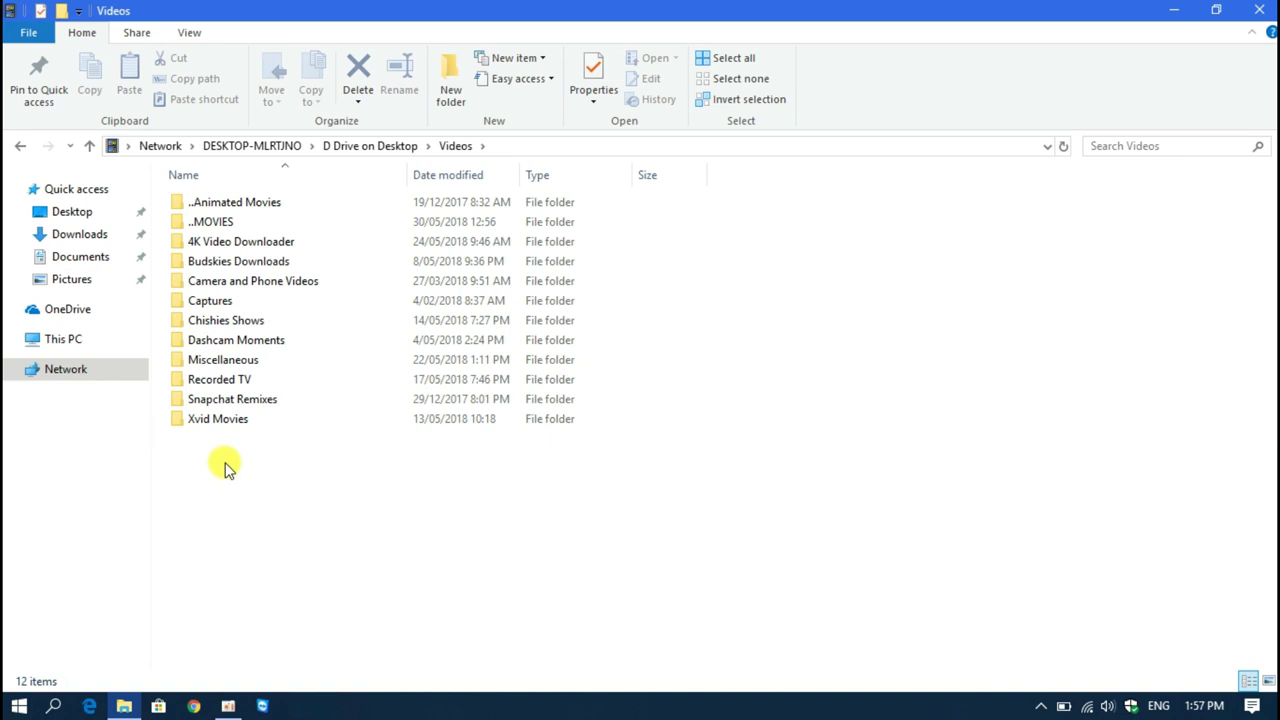
pyautogui.doubleClick(213, 287)
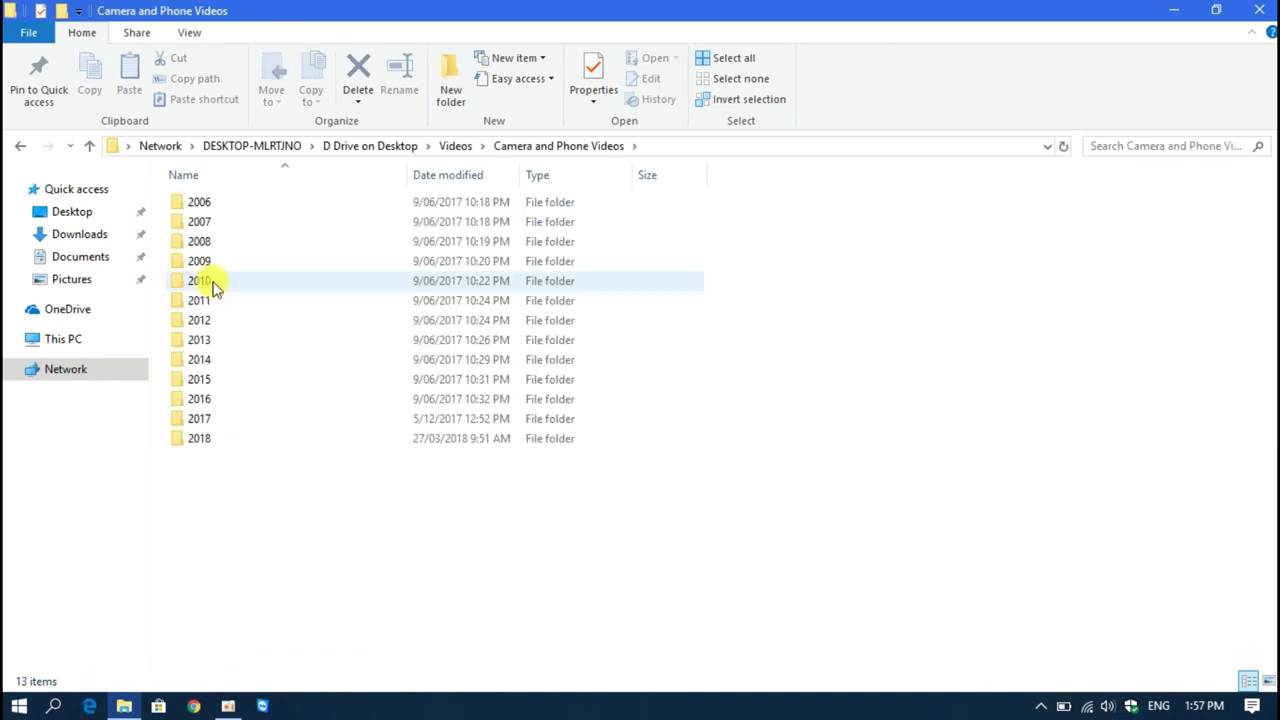
pyautogui.doubleClick(200, 440)
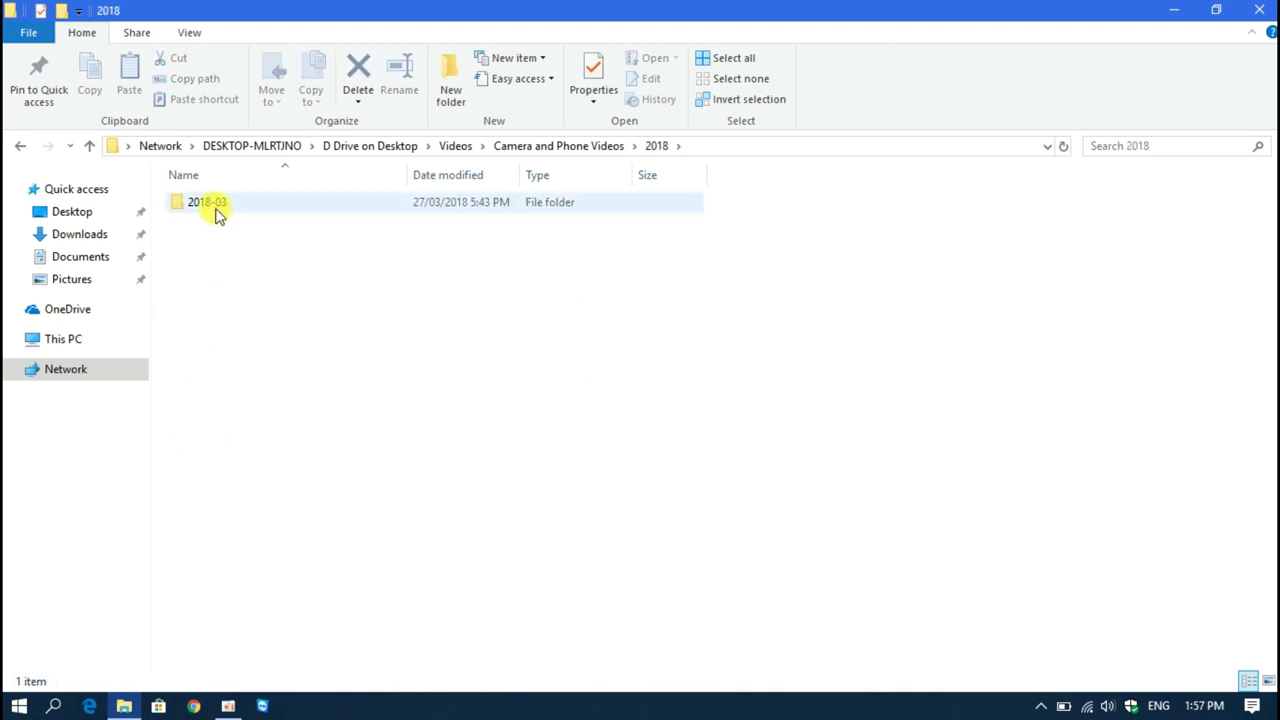
pyautogui.doubleClick(219, 208)
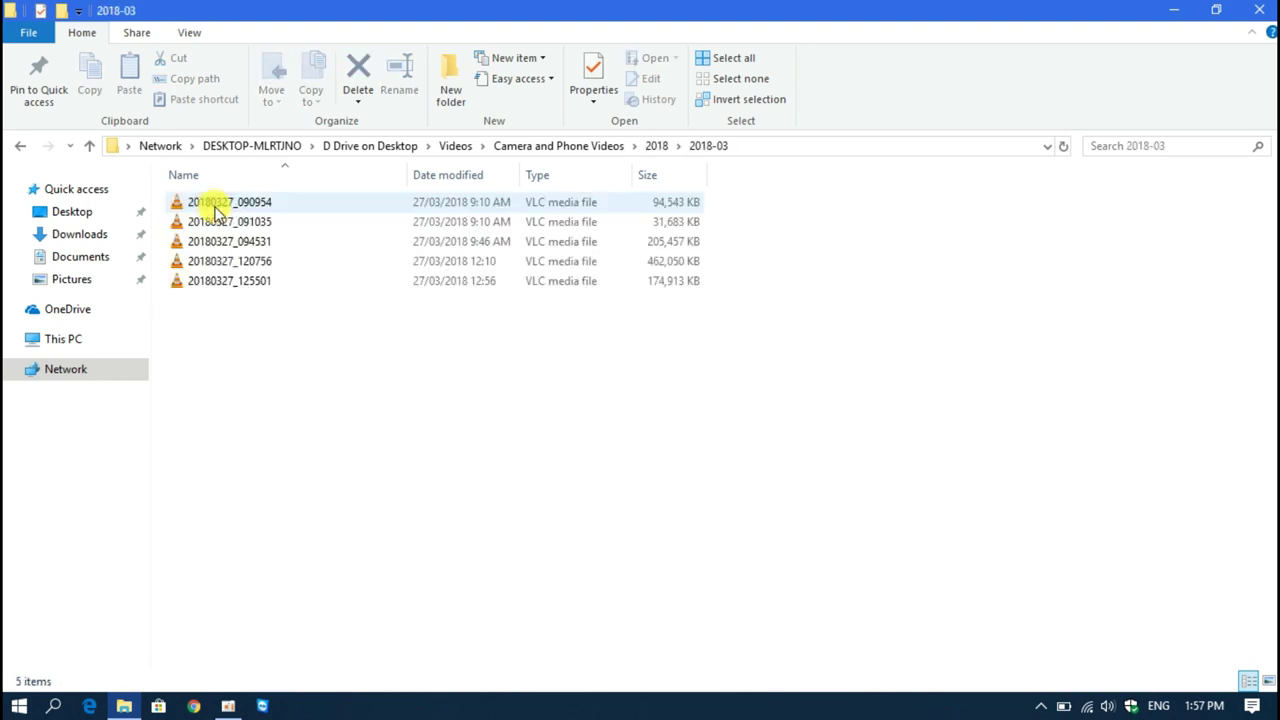
pyautogui.doubleClick(215, 221)
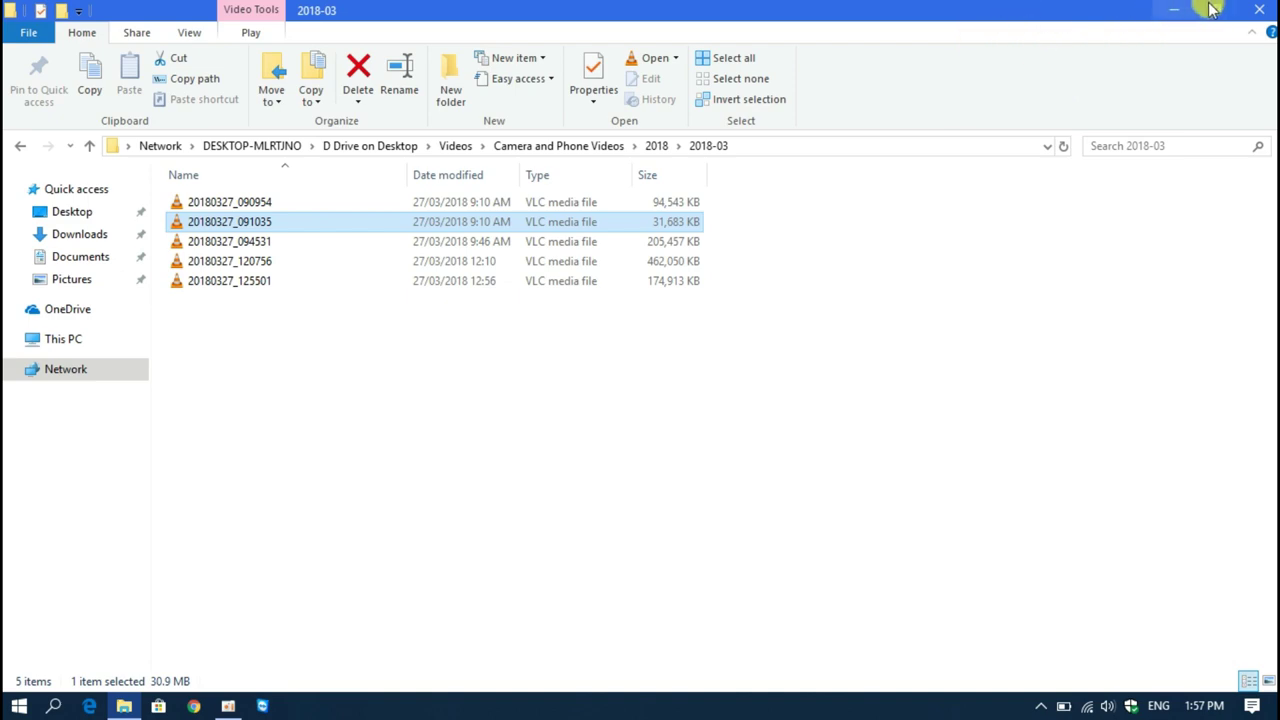
pyautogui.click(1260, 10)
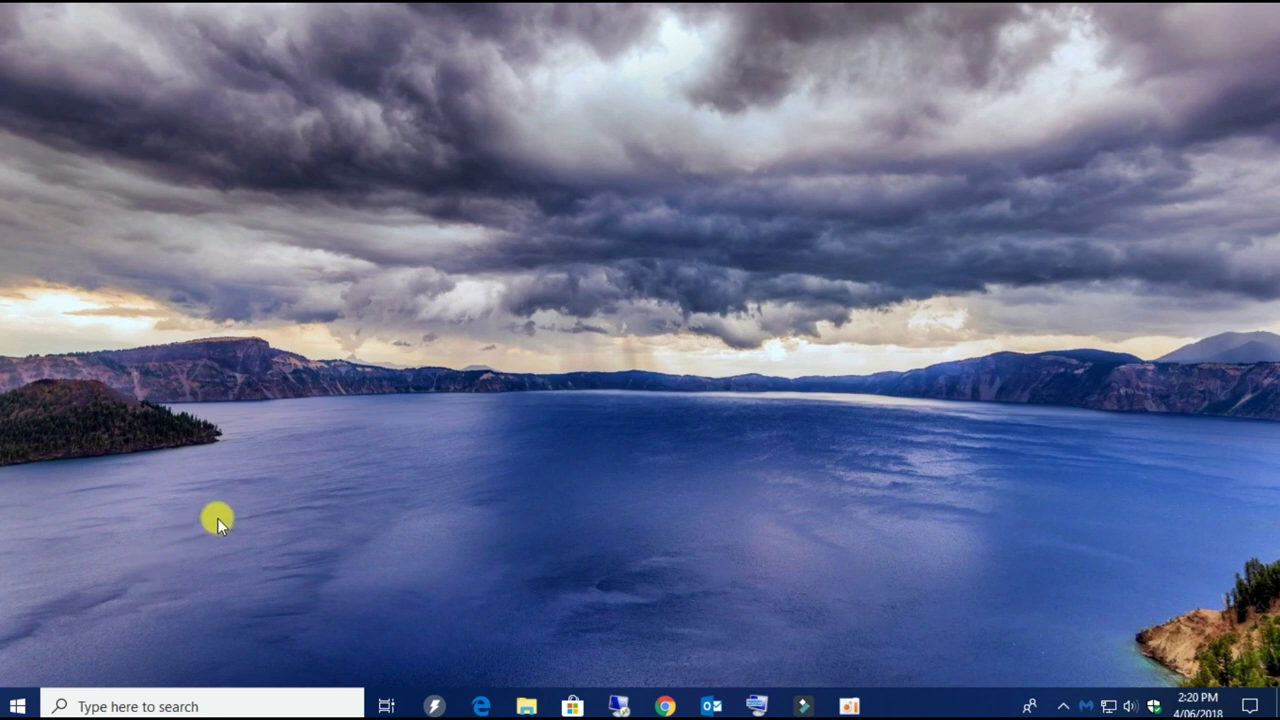
# - In Settings > Network & Internet, verify the Ethernet profile is Private, then return to Status
pyautogui.click(15, 706)
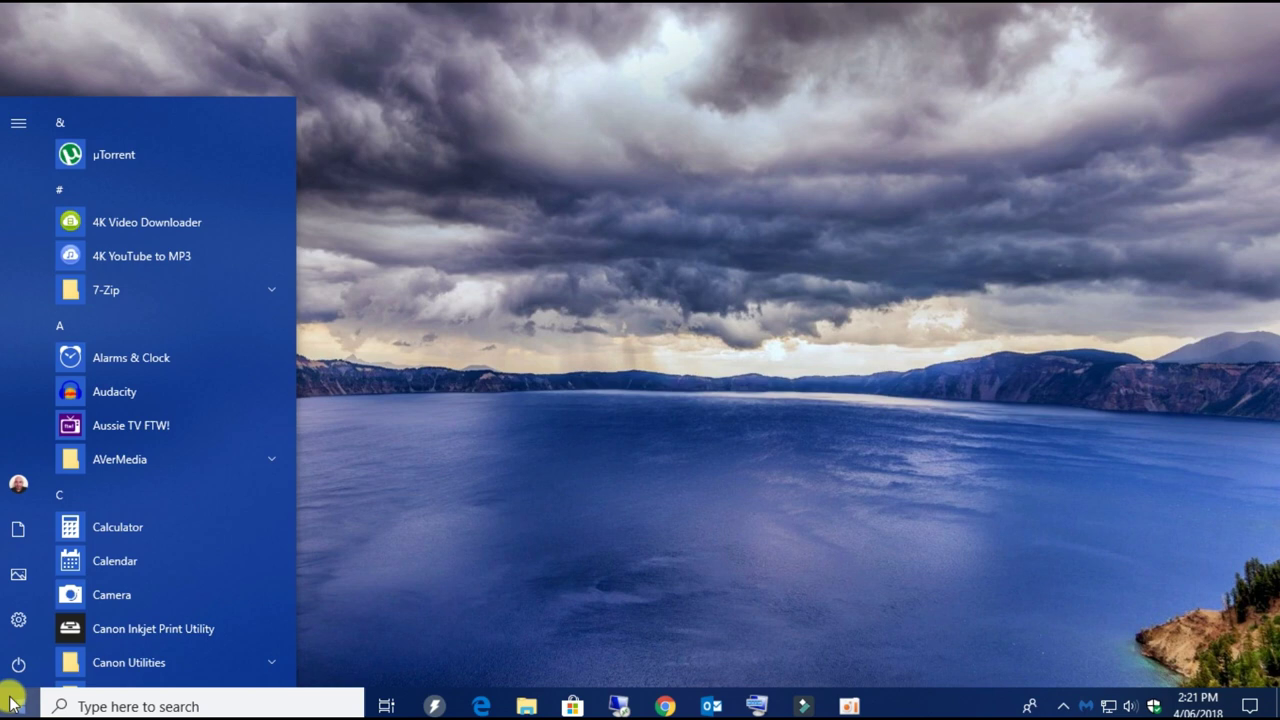
pyautogui.click(20, 617)
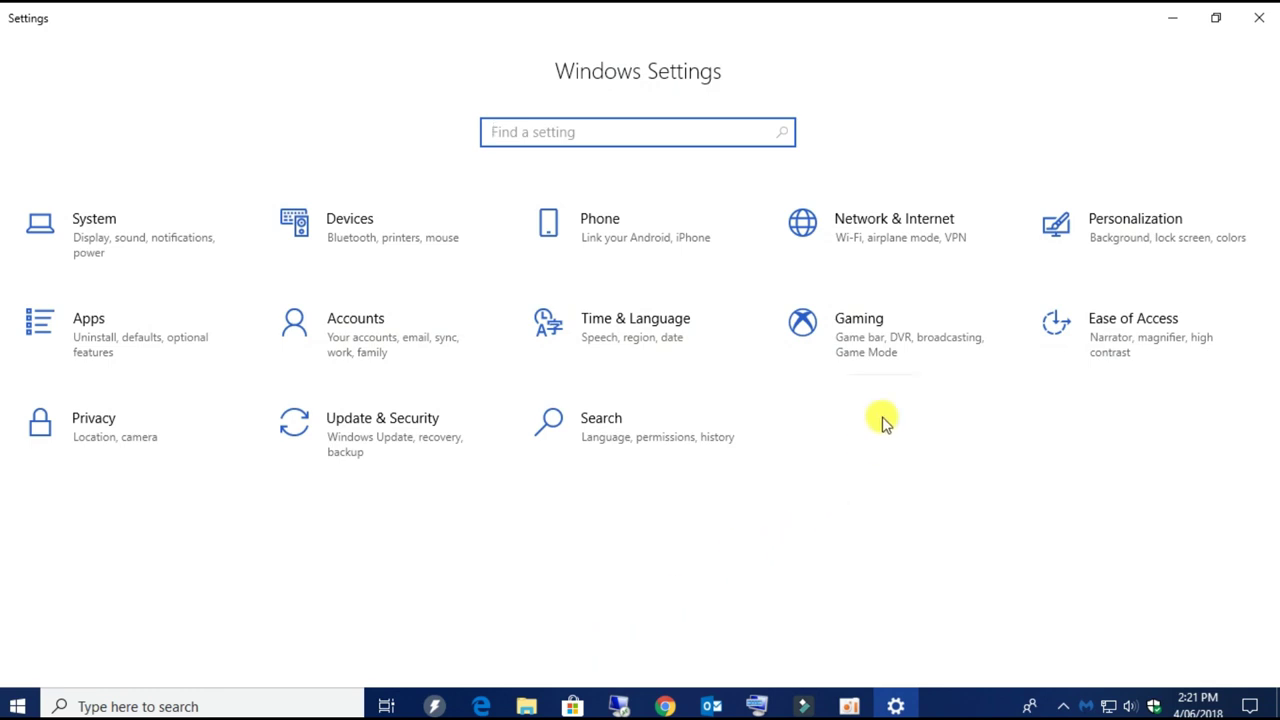
pyautogui.click(905, 230)
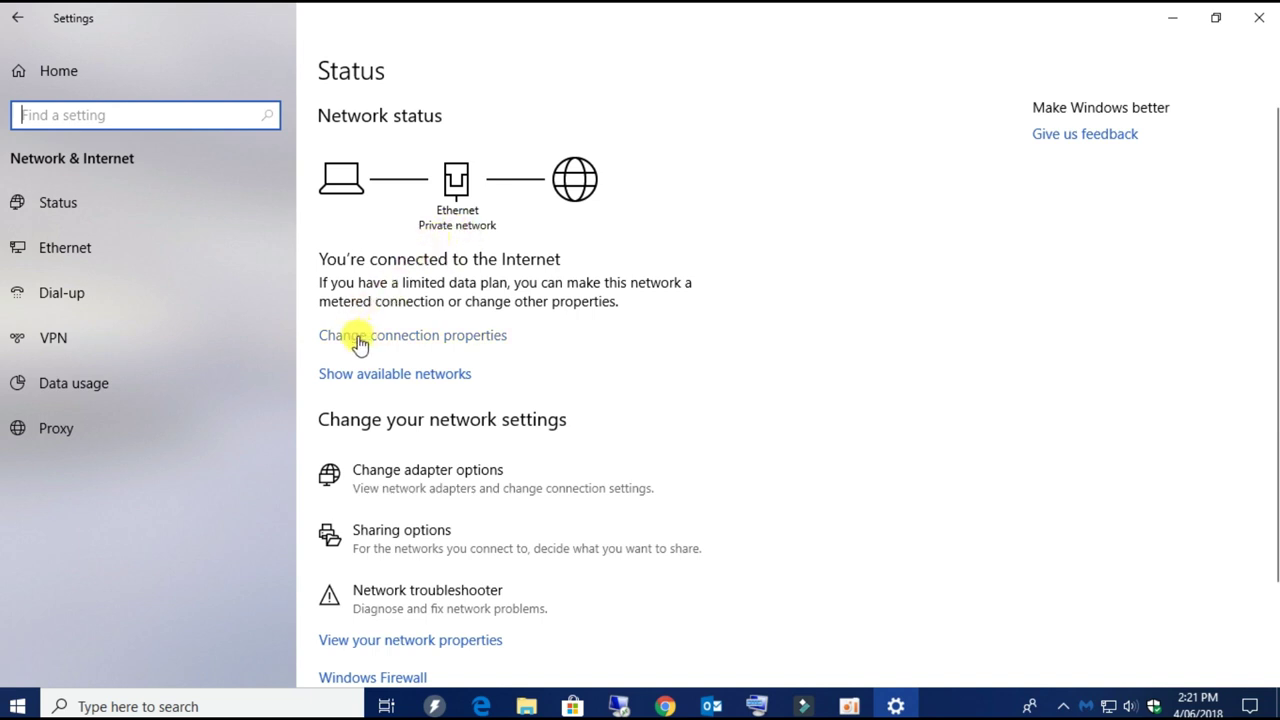
pyautogui.click(455, 338)
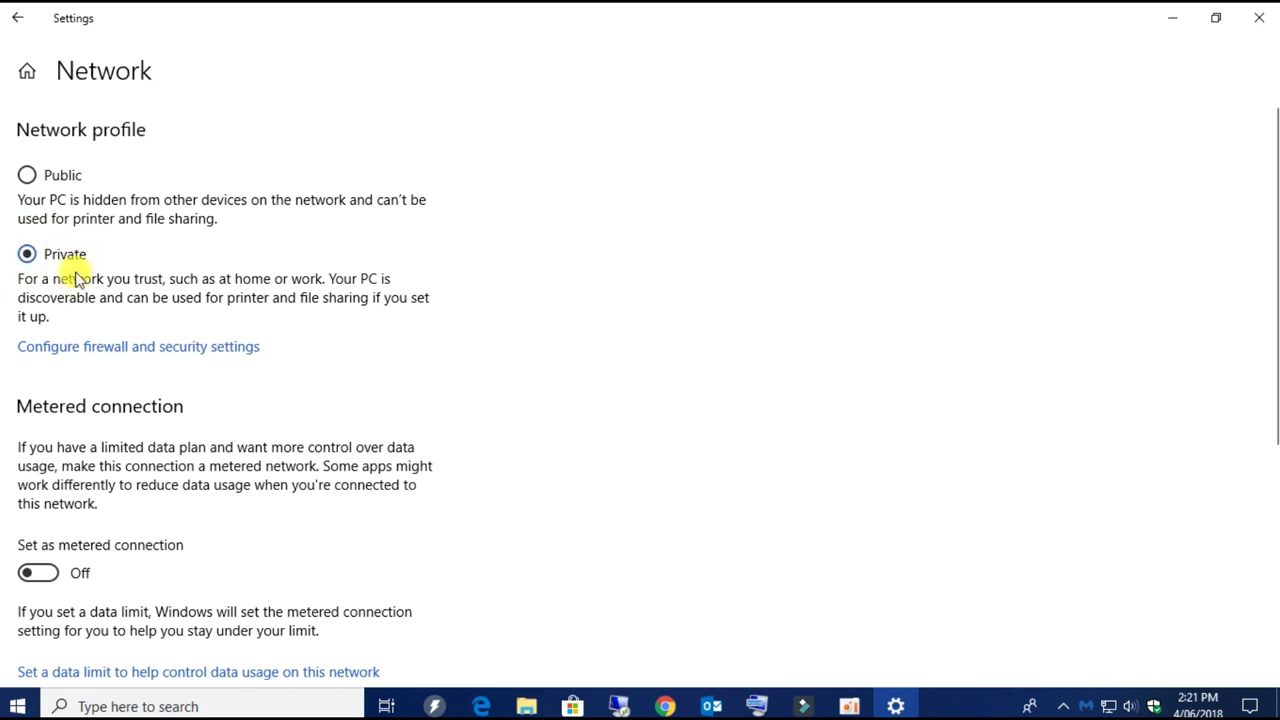
pyautogui.click(20, 17)
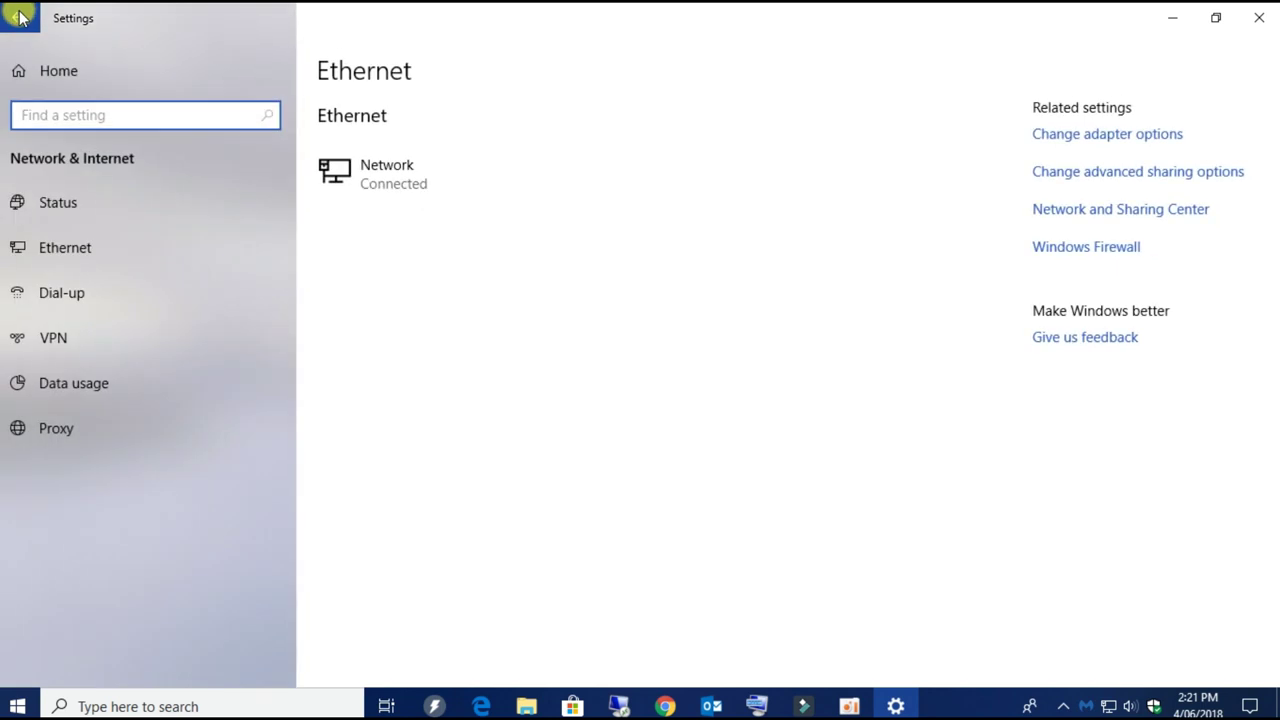
pyautogui.click(94, 200)
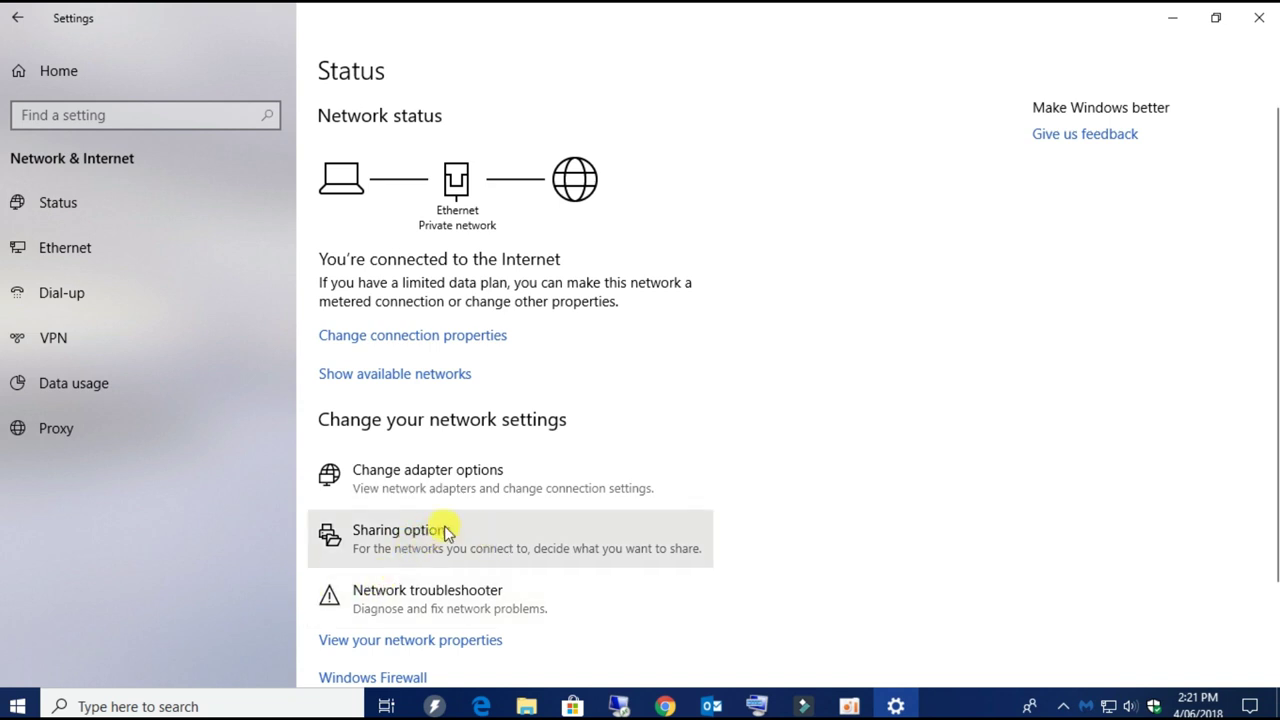
# - In Advanced sharing settings, turn on file and printer sharing for private networks and expand All Networks
pyautogui.click(497, 545)
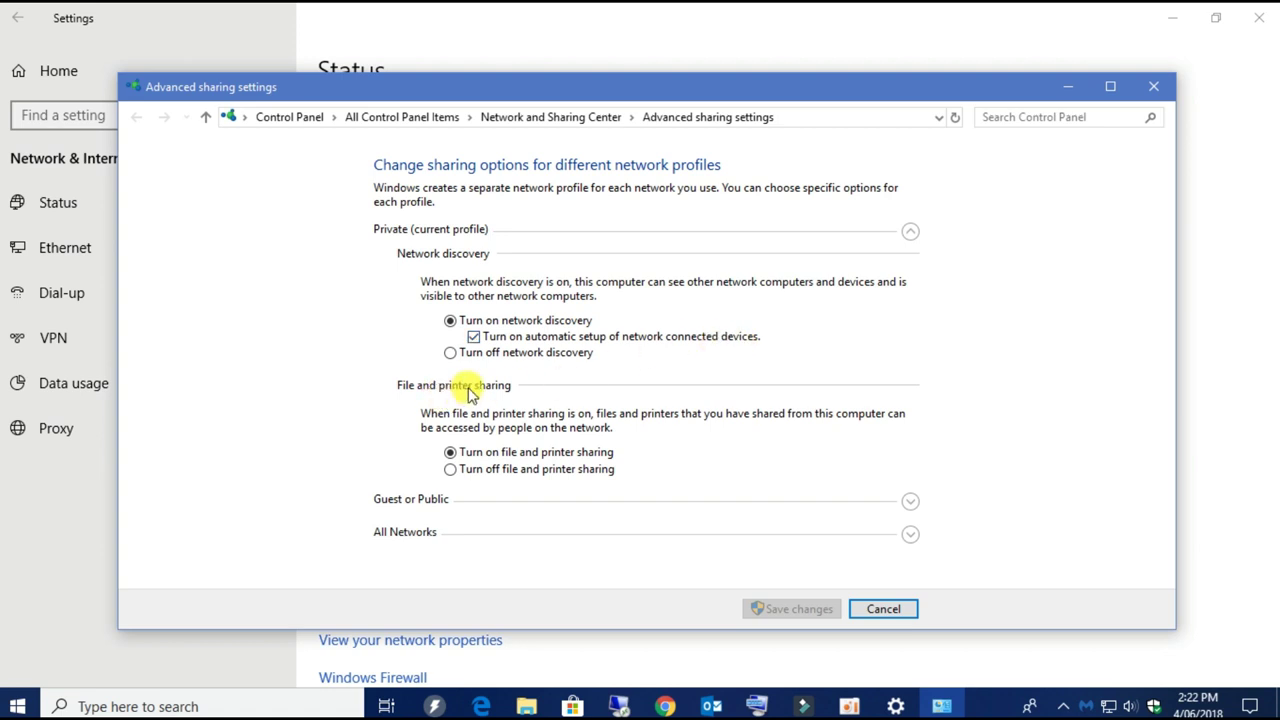
pyautogui.click(450, 452)
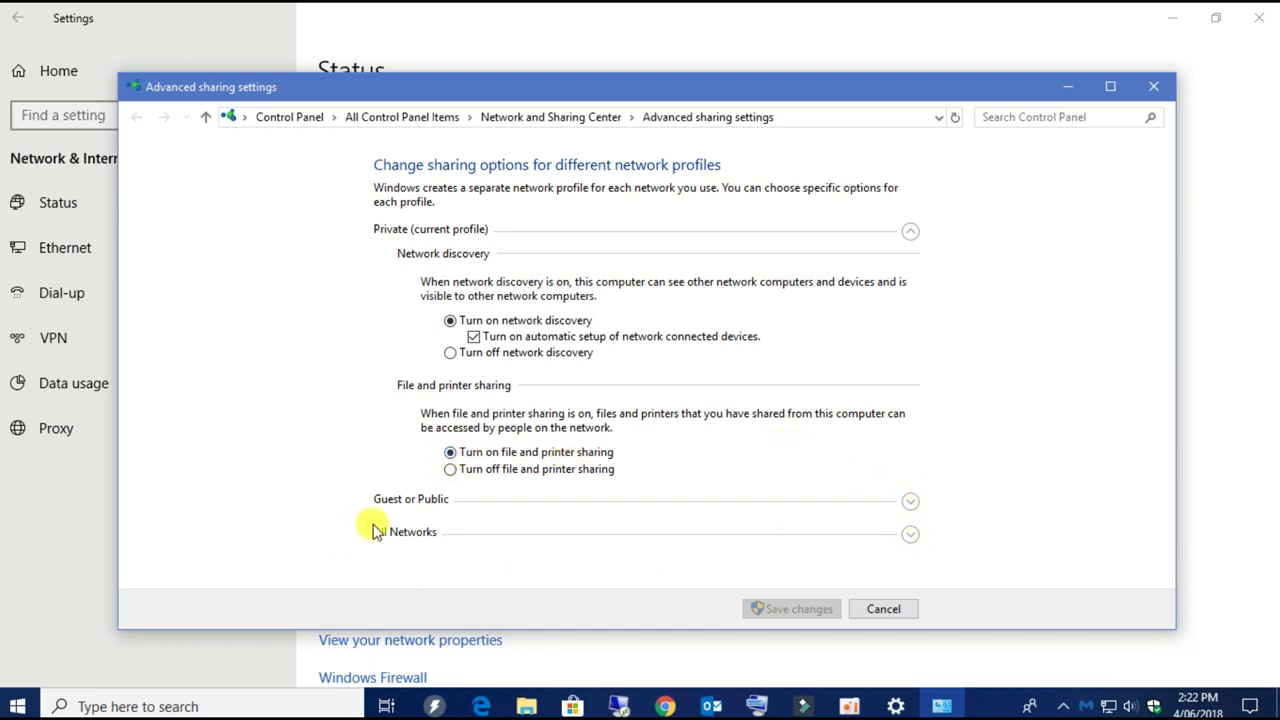
pyautogui.click(910, 535)
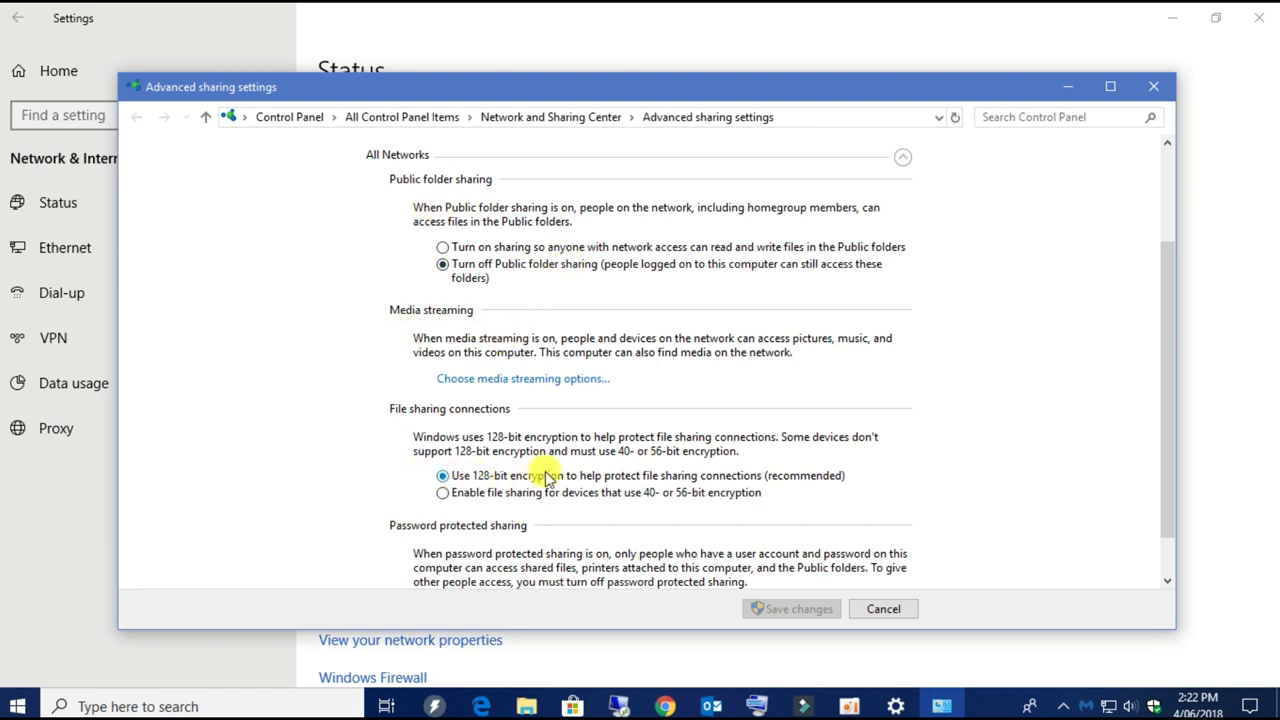
pyautogui.scroll(-1, 671, 466)
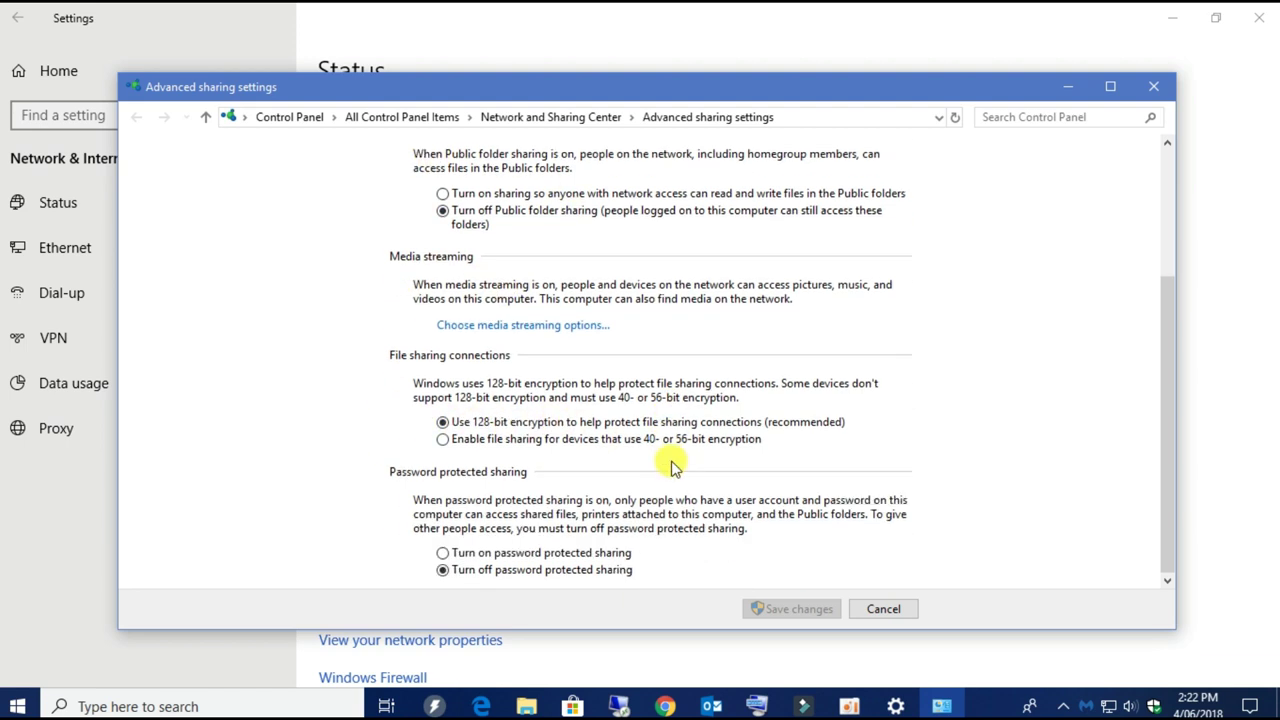
# - Keep media streaming Allowed for all local network devices, then close Advanced sharing settings
pyautogui.click(546, 326)
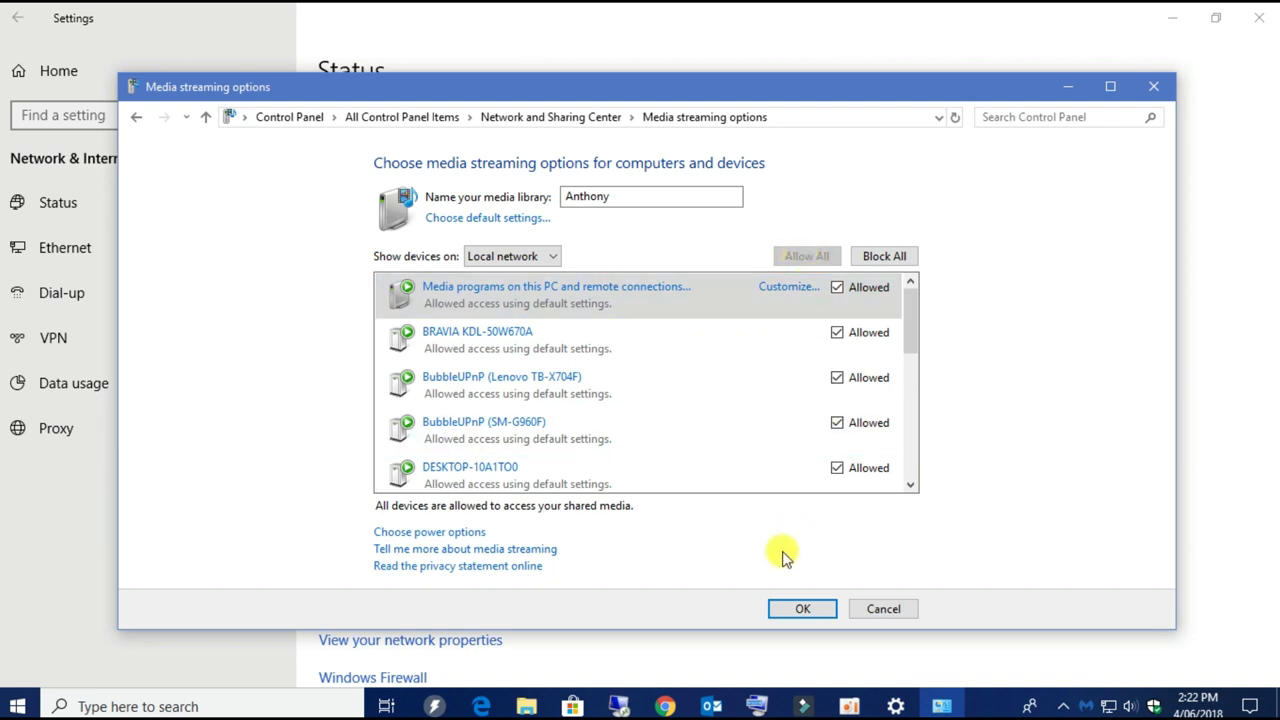
pyautogui.click(800, 611)
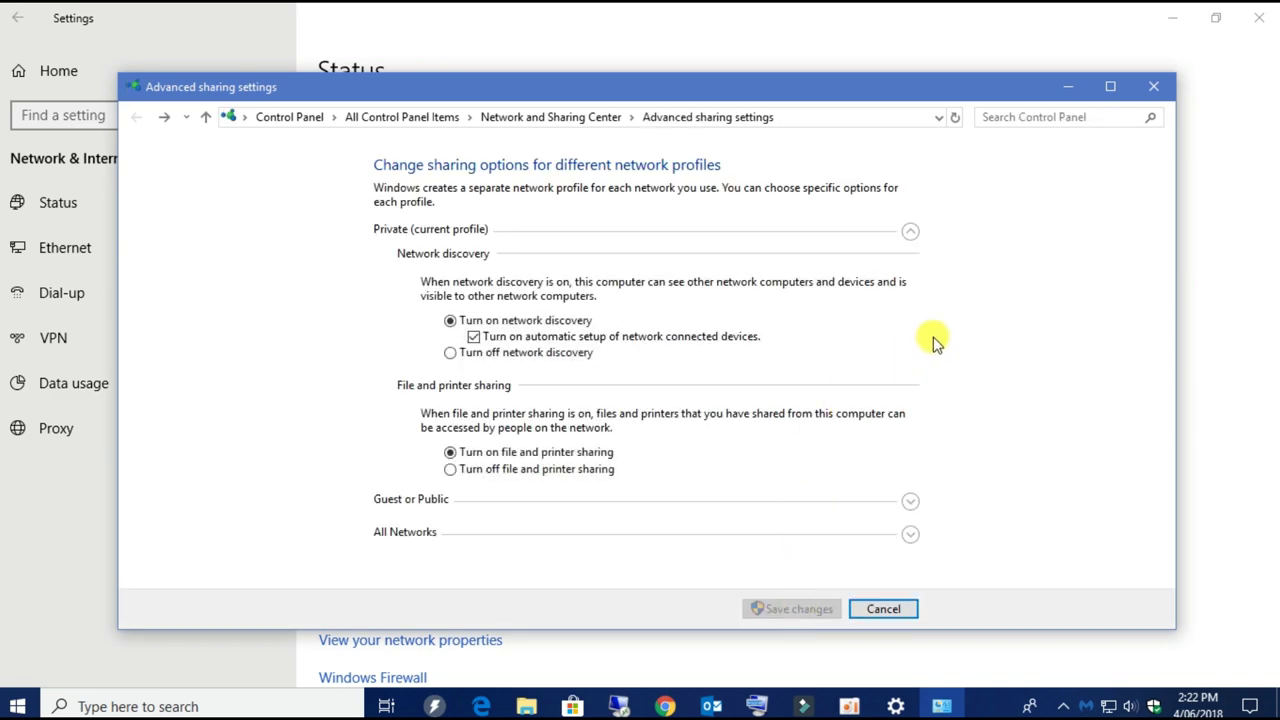
pyautogui.click(1155, 88)
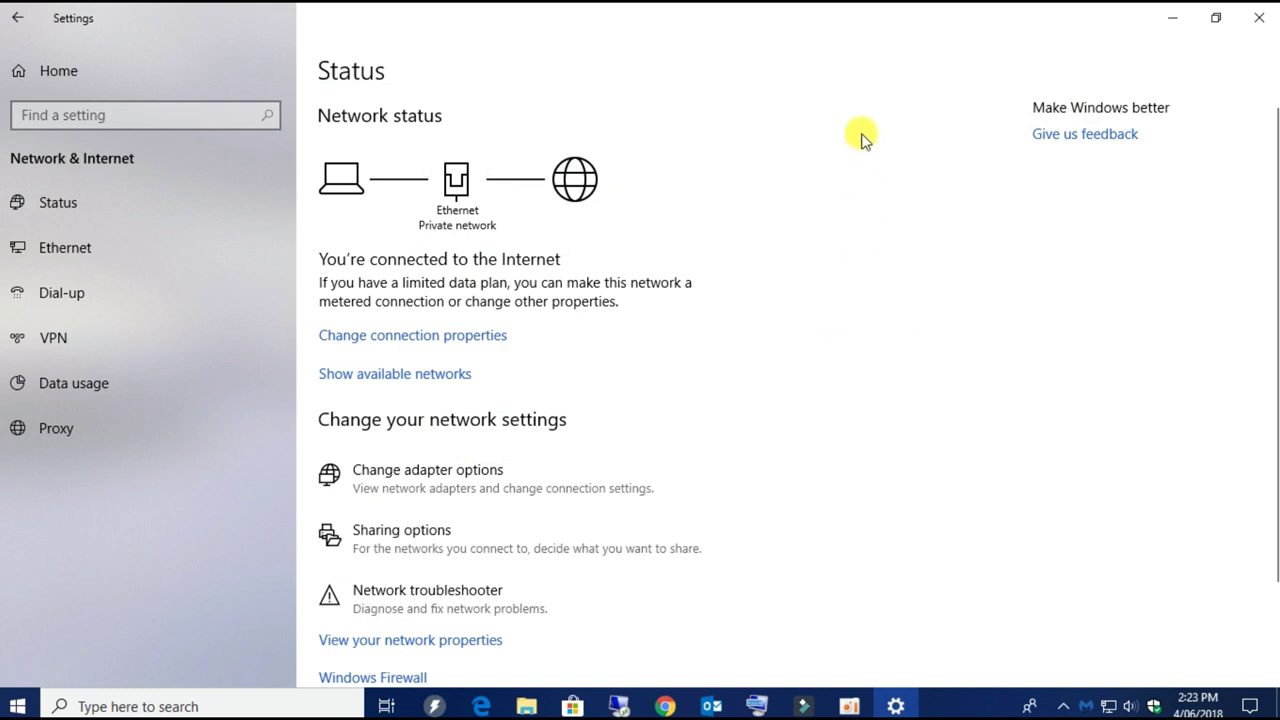
# - Close Settings and launch the Services app by searching 'services'
pyautogui.click(1259, 17)
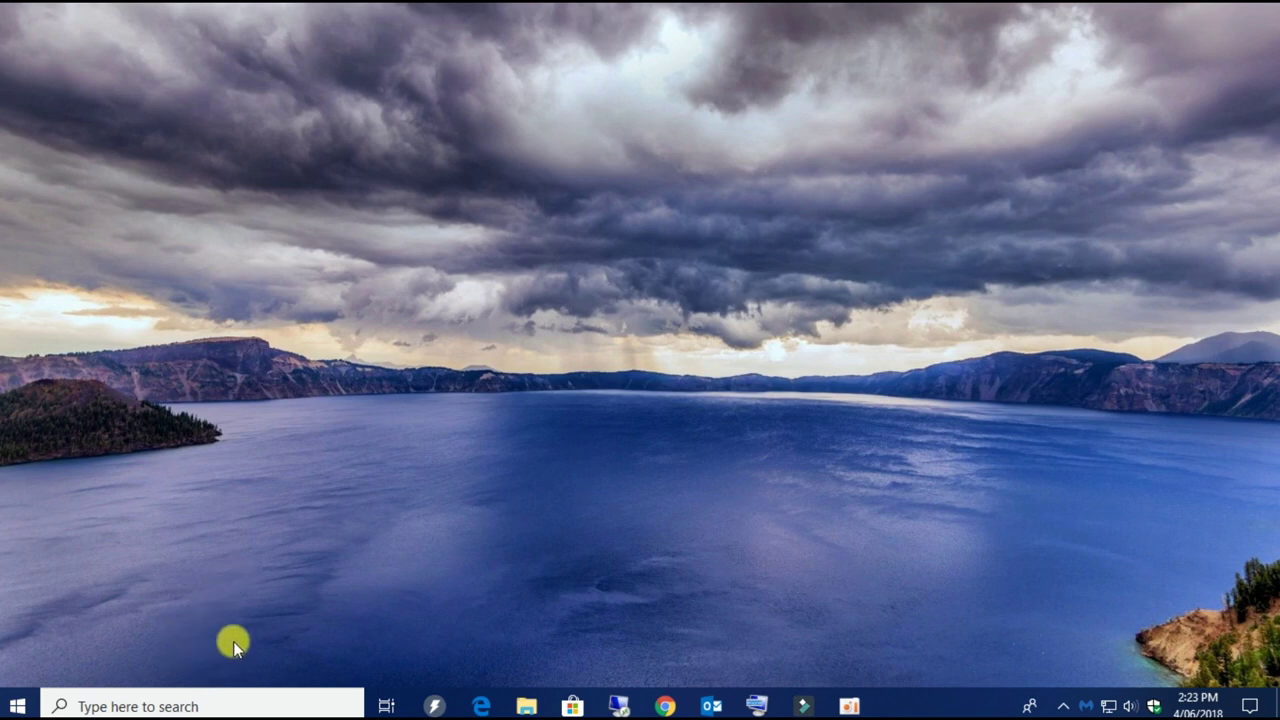
pyautogui.click(218, 704)
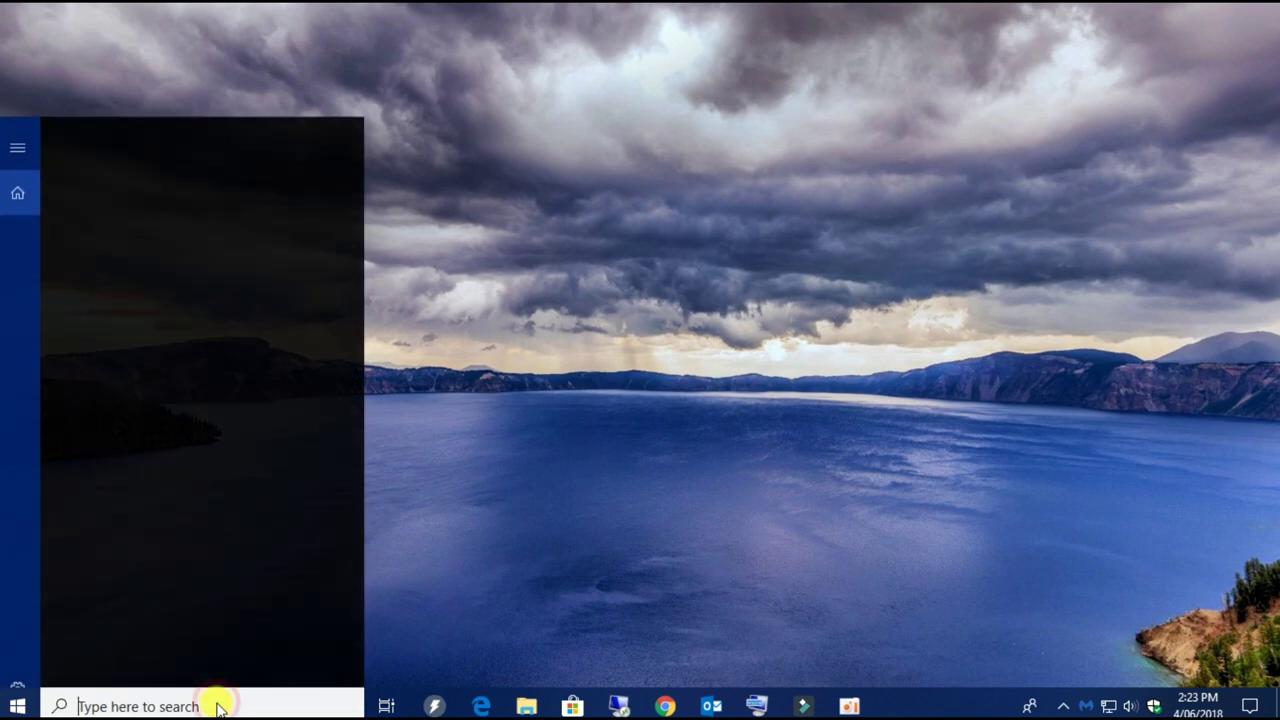
pyautogui.write('s')
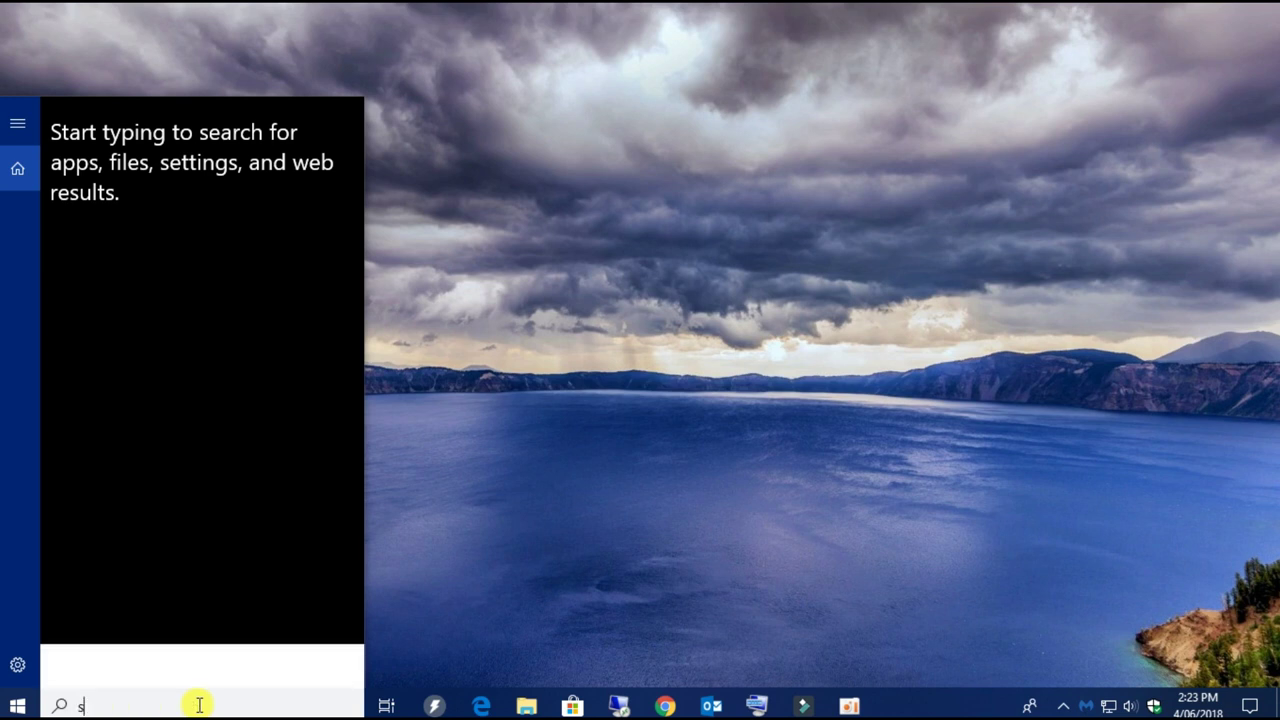
pyautogui.write('ervices')
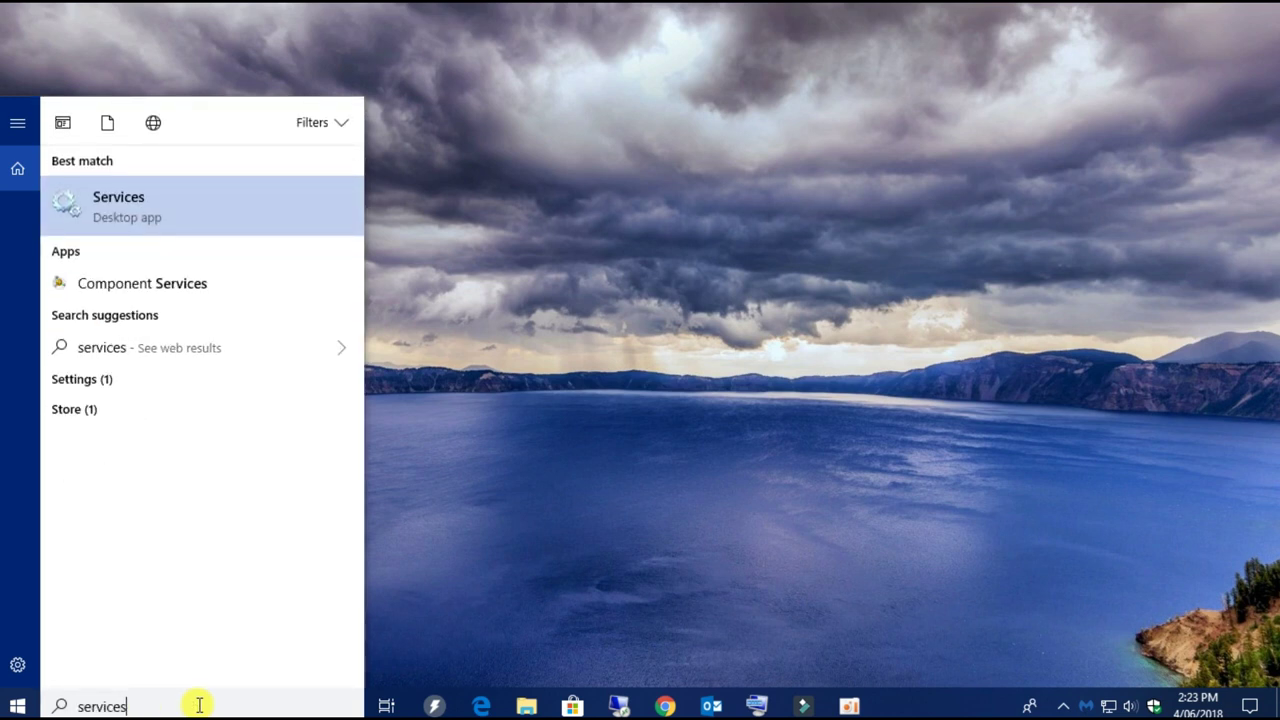
pyautogui.click(126, 204)
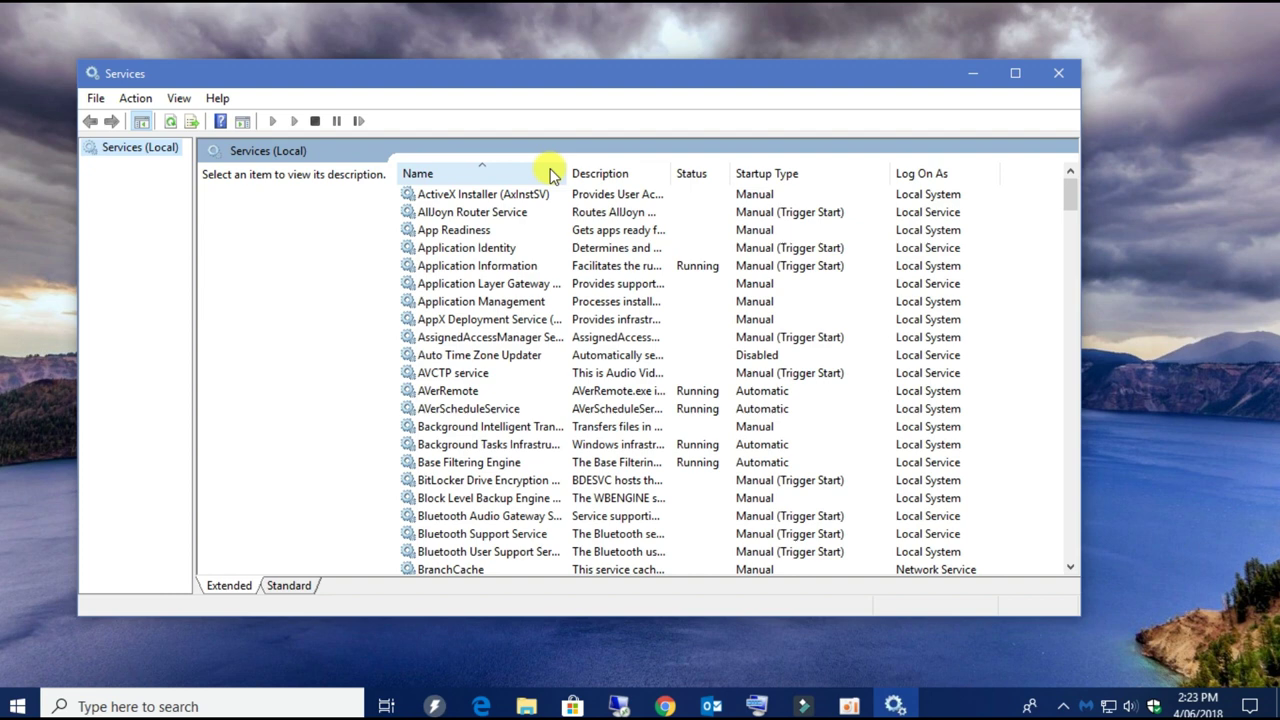
# - Select Function Discovery Resource Publication in Services and widen the Name column
pyautogui.moveTo(586, 72); pyautogui.dragTo(572, 57)
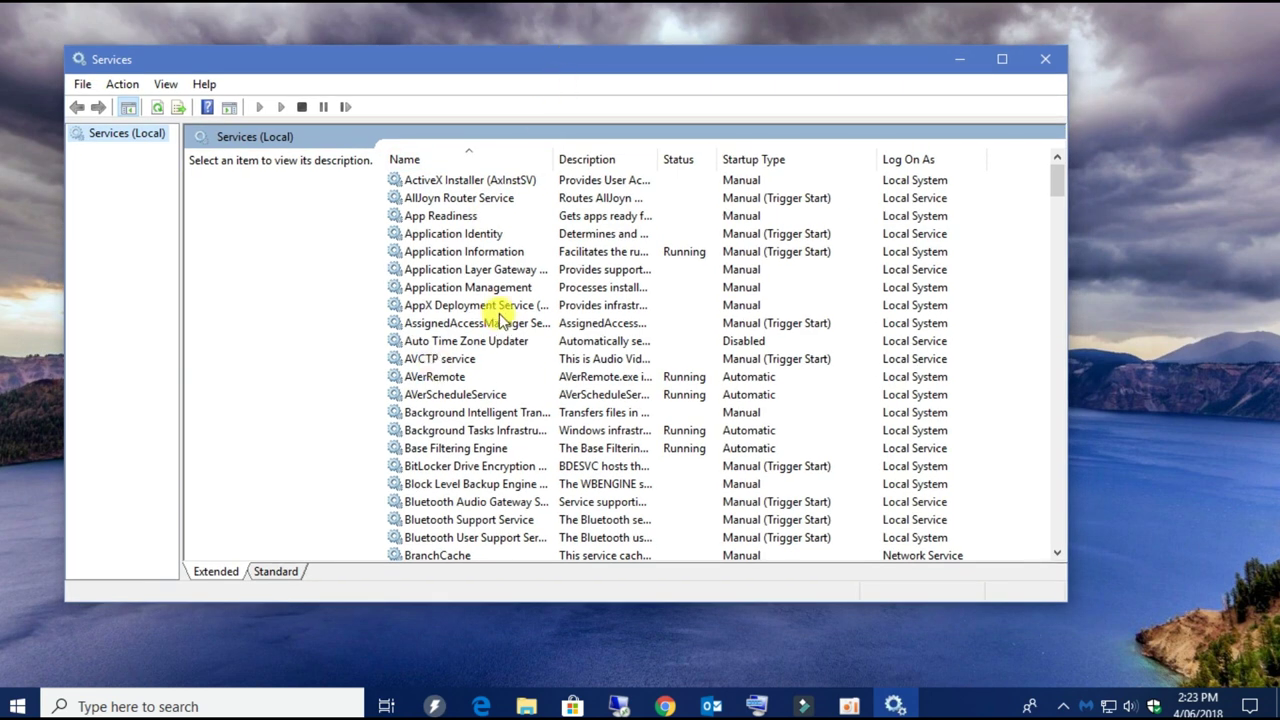
pyautogui.scroll(-6, 510, 305)
pyautogui.scroll(-10, 510, 305)
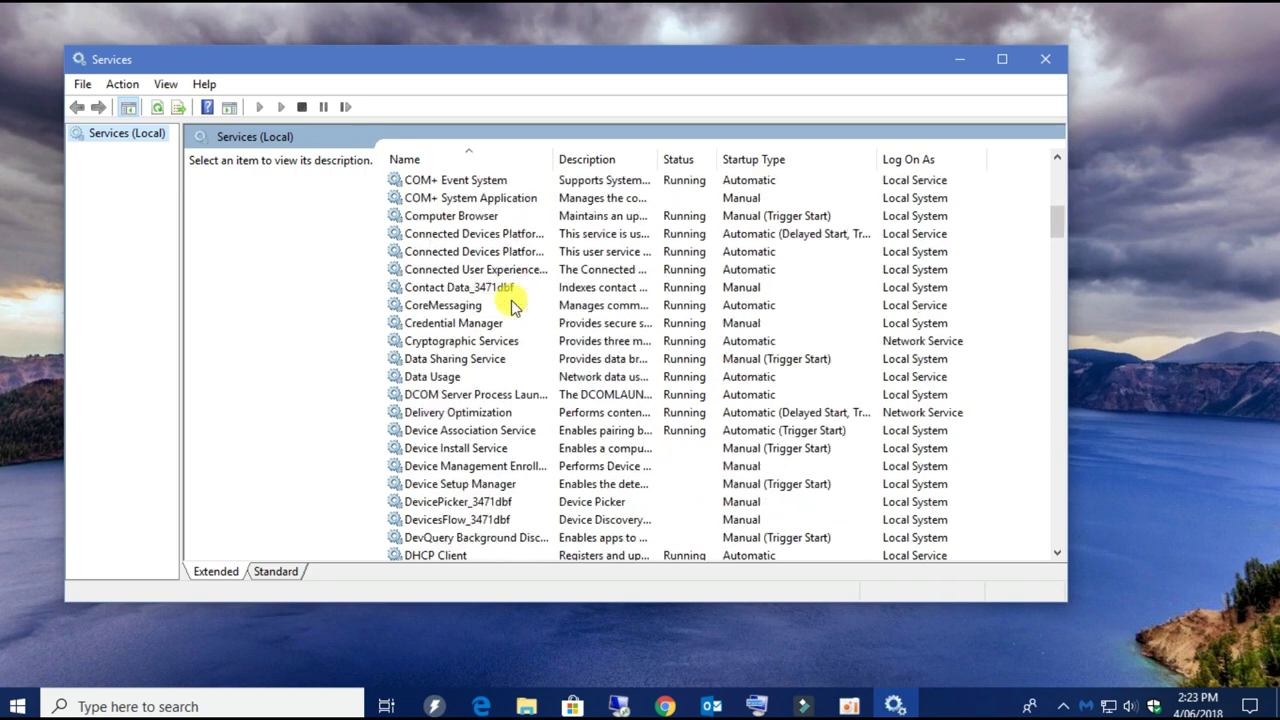
pyautogui.scroll(-3, 512, 305)
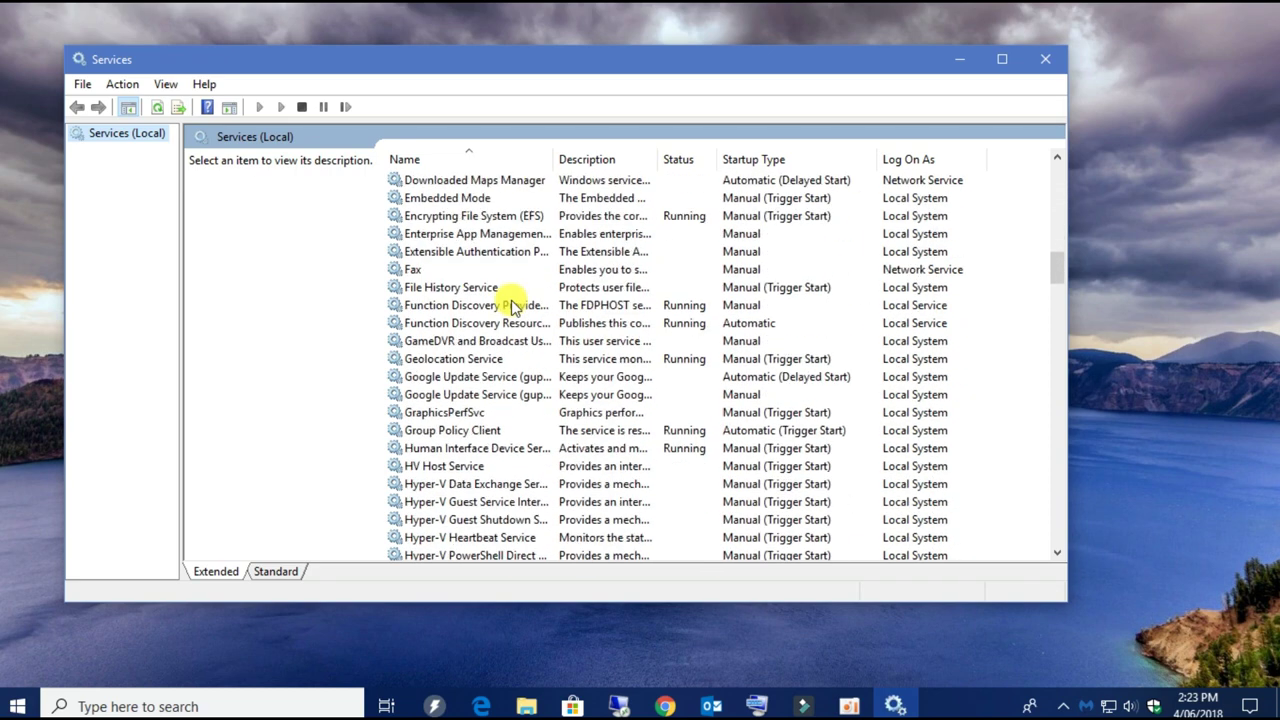
pyautogui.scroll(1, 512, 305)
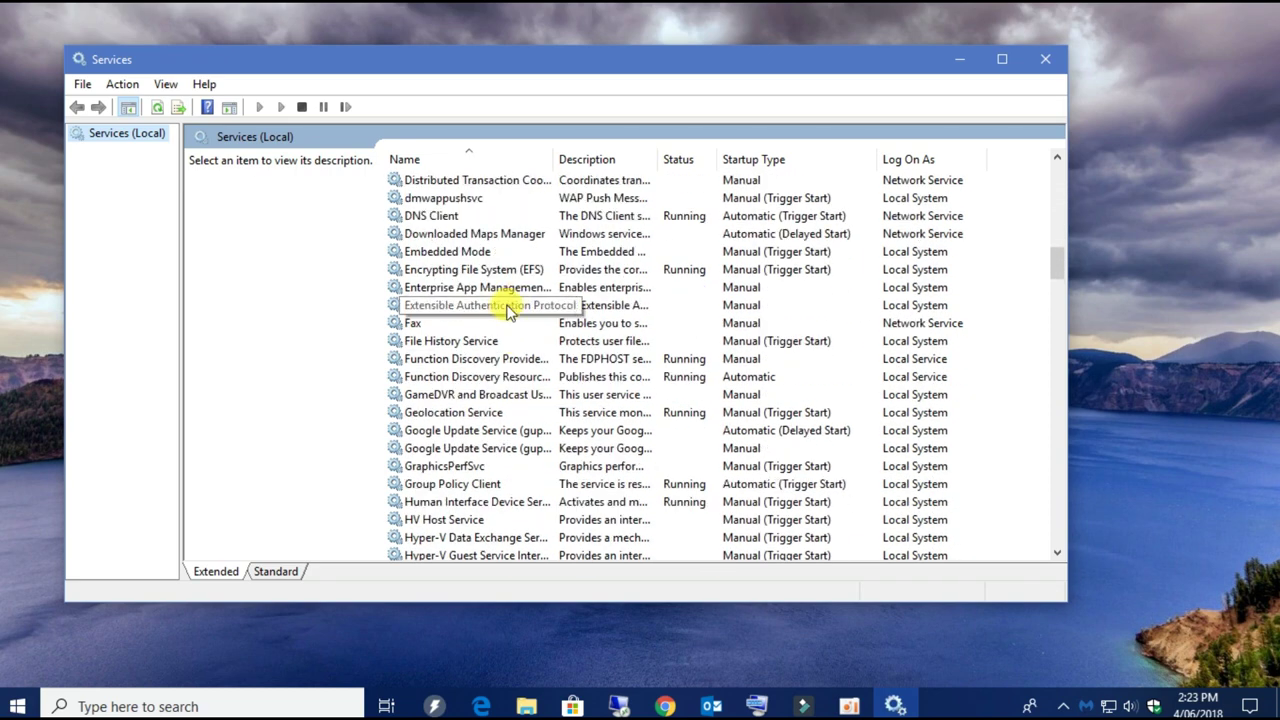
pyautogui.click(466, 377)
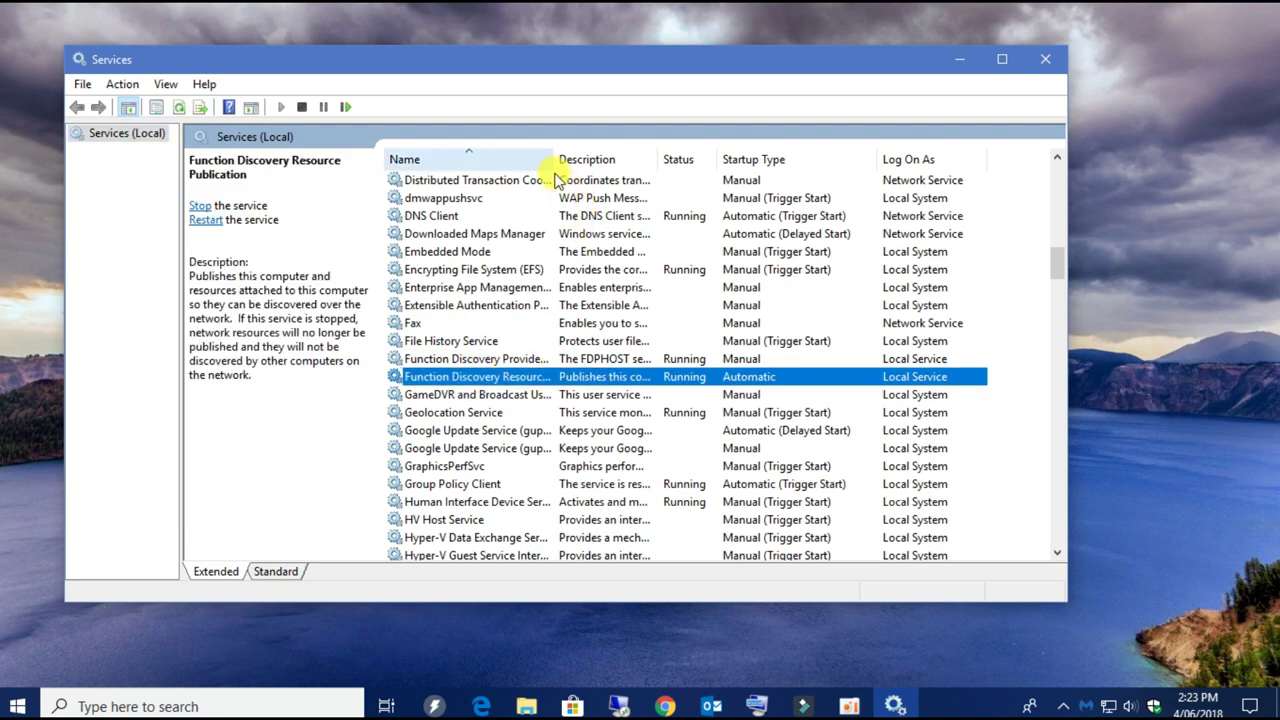
pyautogui.moveTo(552, 160); pyautogui.dragTo(621, 160)
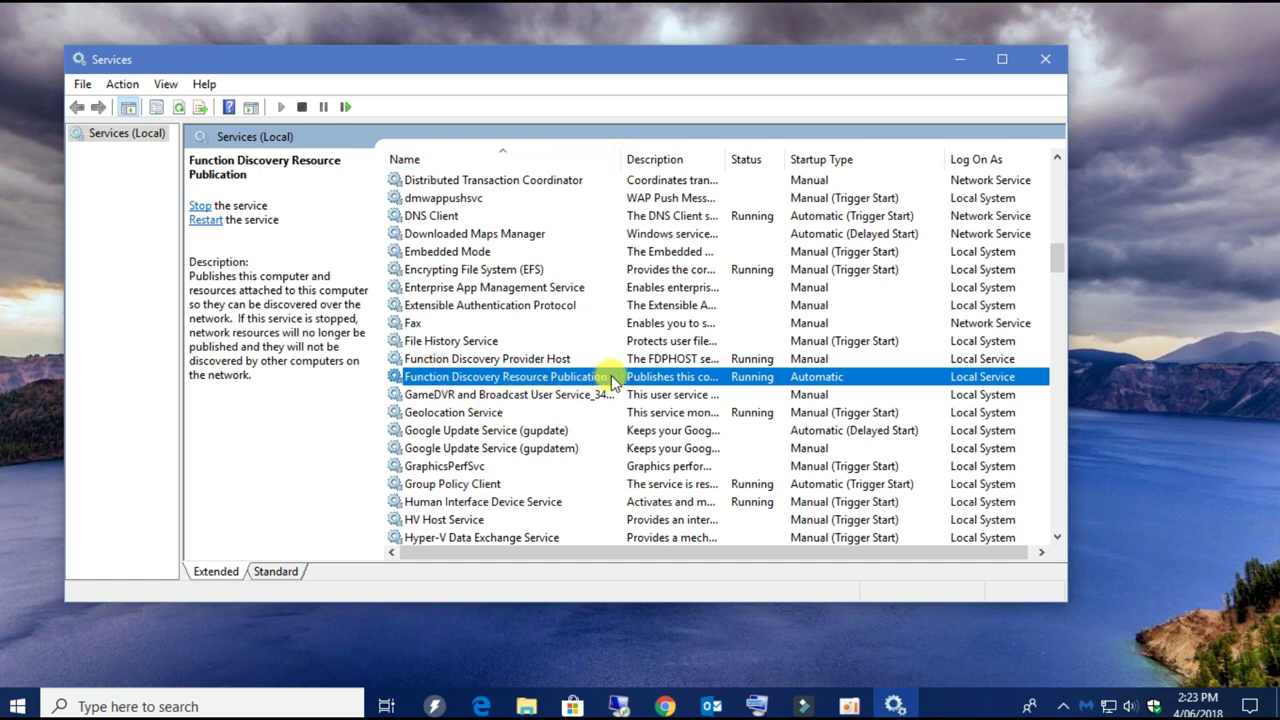
# - Keep Function Discovery Resource Publication on Automatic startup and running, and confirm with OK
pyautogui.doubleClick(581, 378)
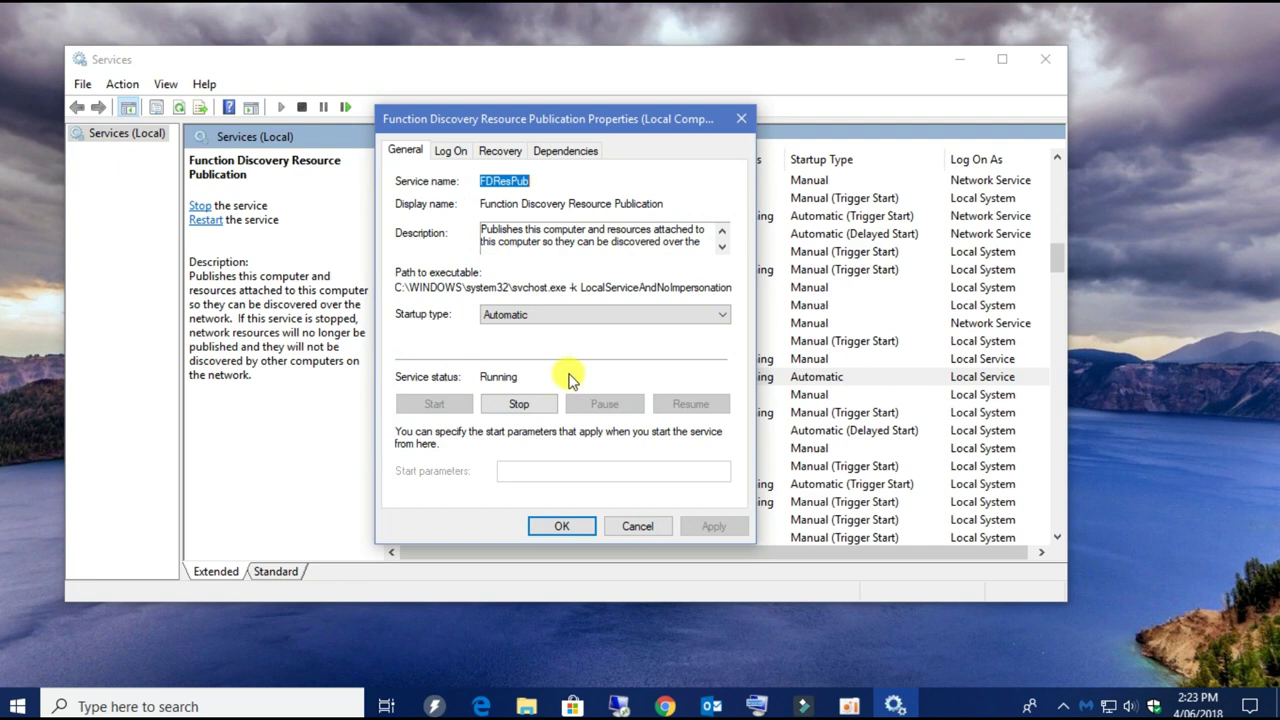
pyautogui.click(537, 315)
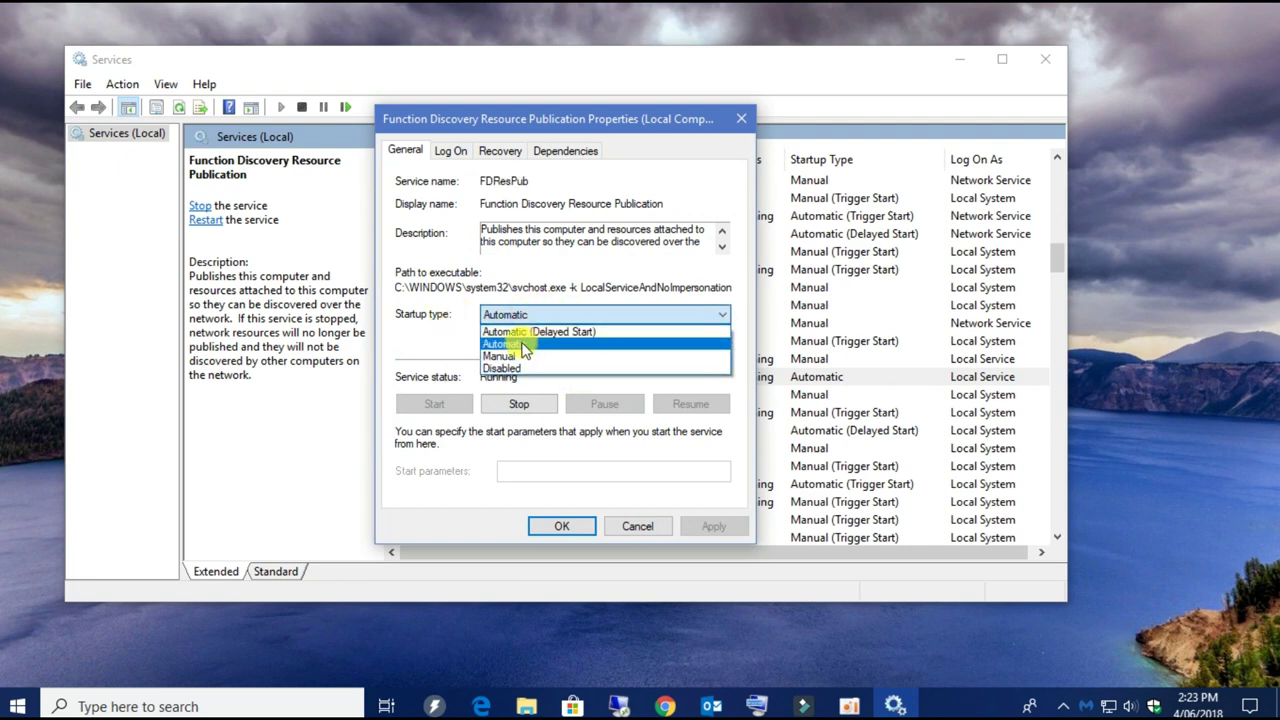
pyautogui.click(518, 347)
pyautogui.click(534, 318)
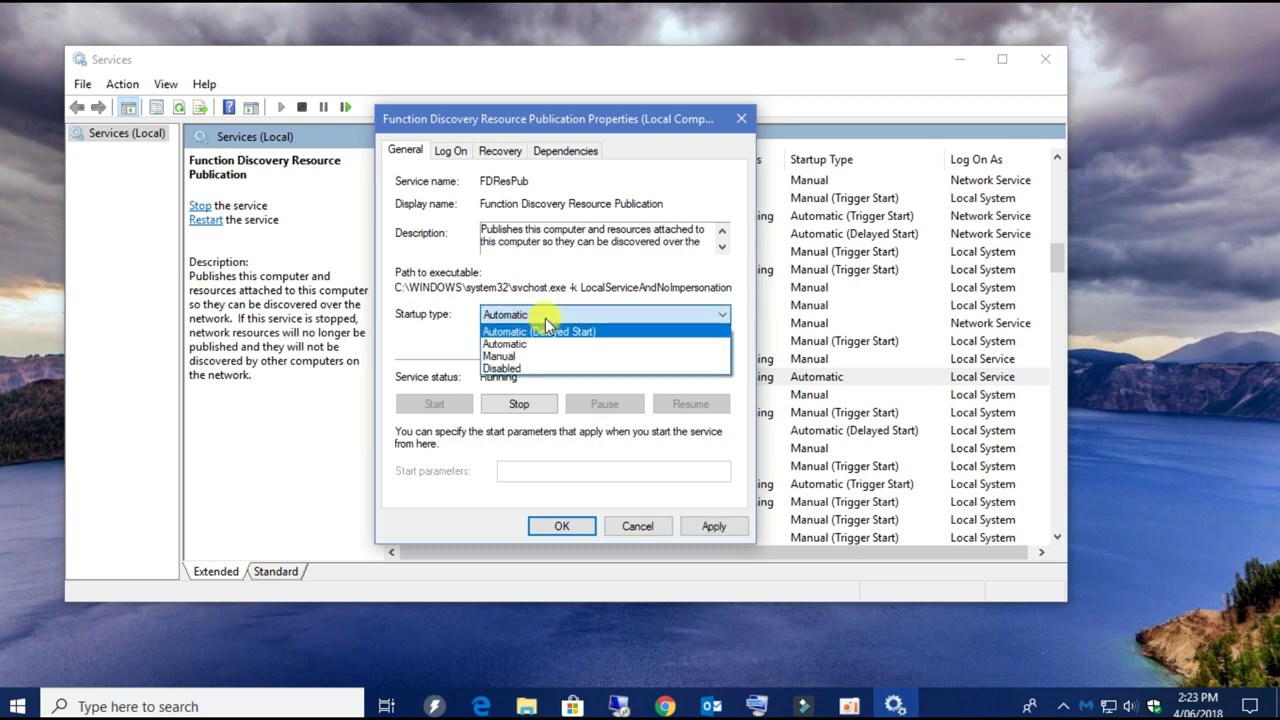
pyautogui.click(545, 318)
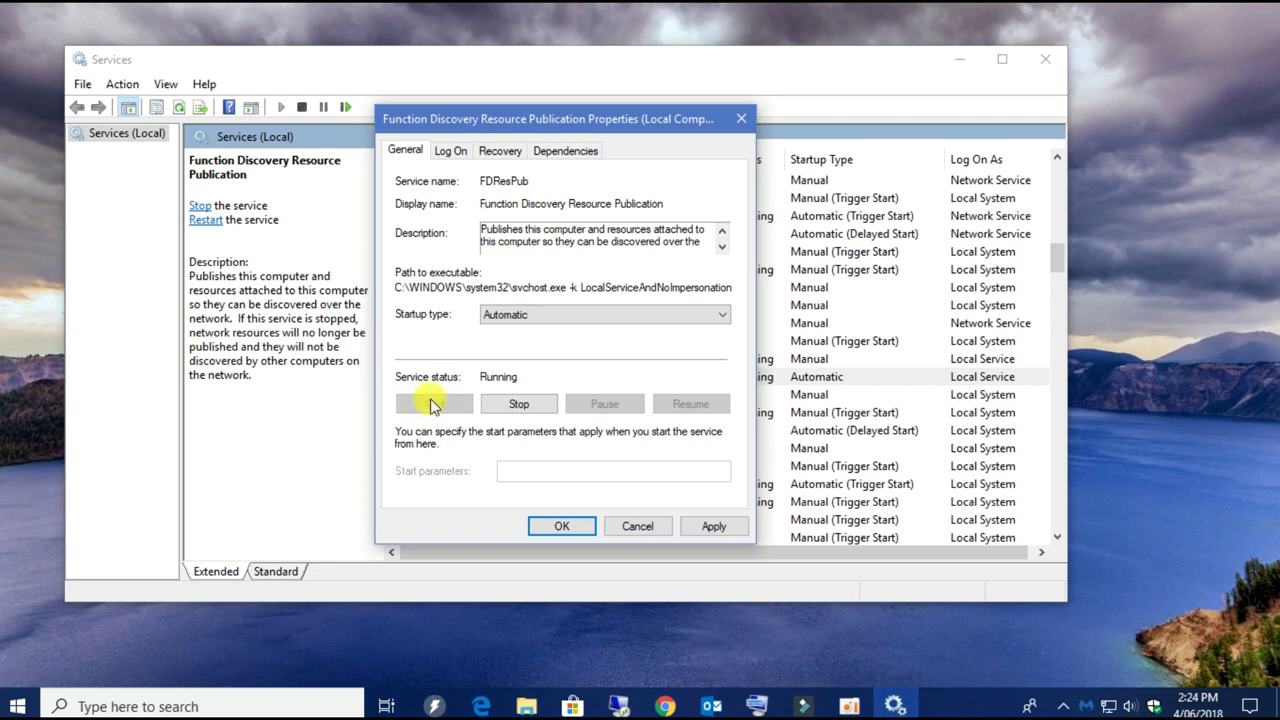
pyautogui.click(558, 528)
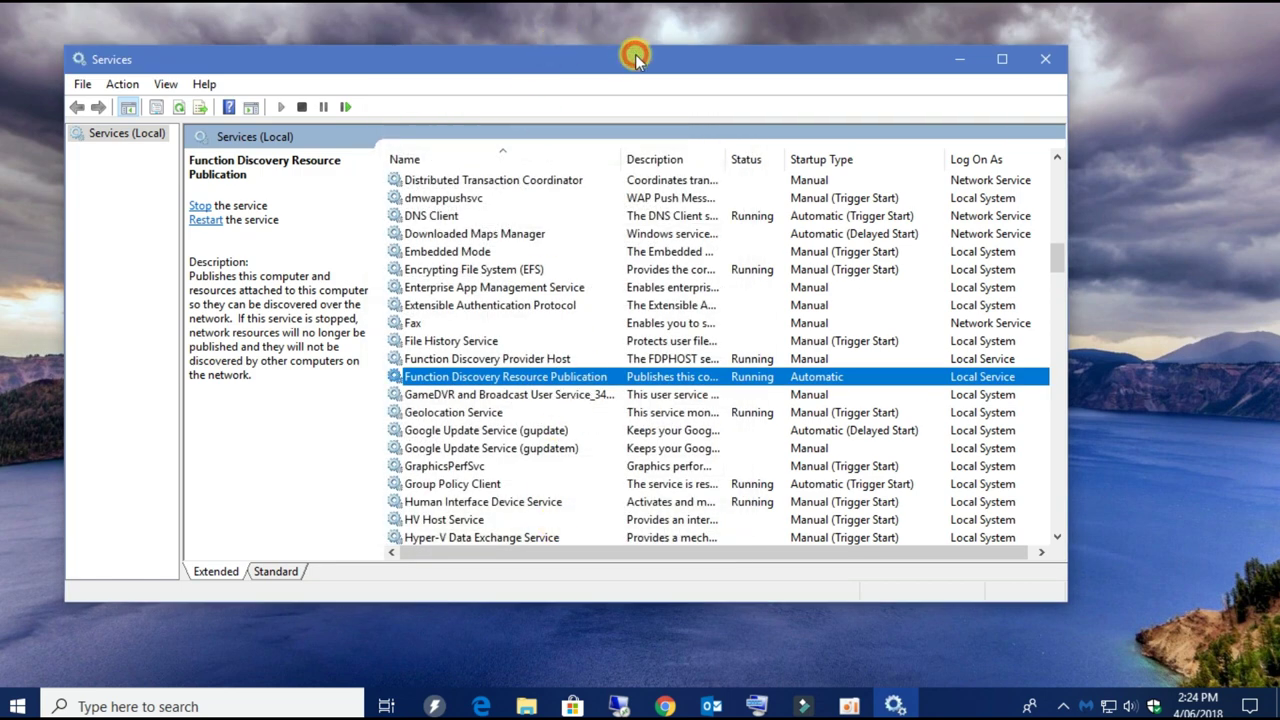
pyautogui.moveTo(635, 54); pyautogui.dragTo(647, 49)
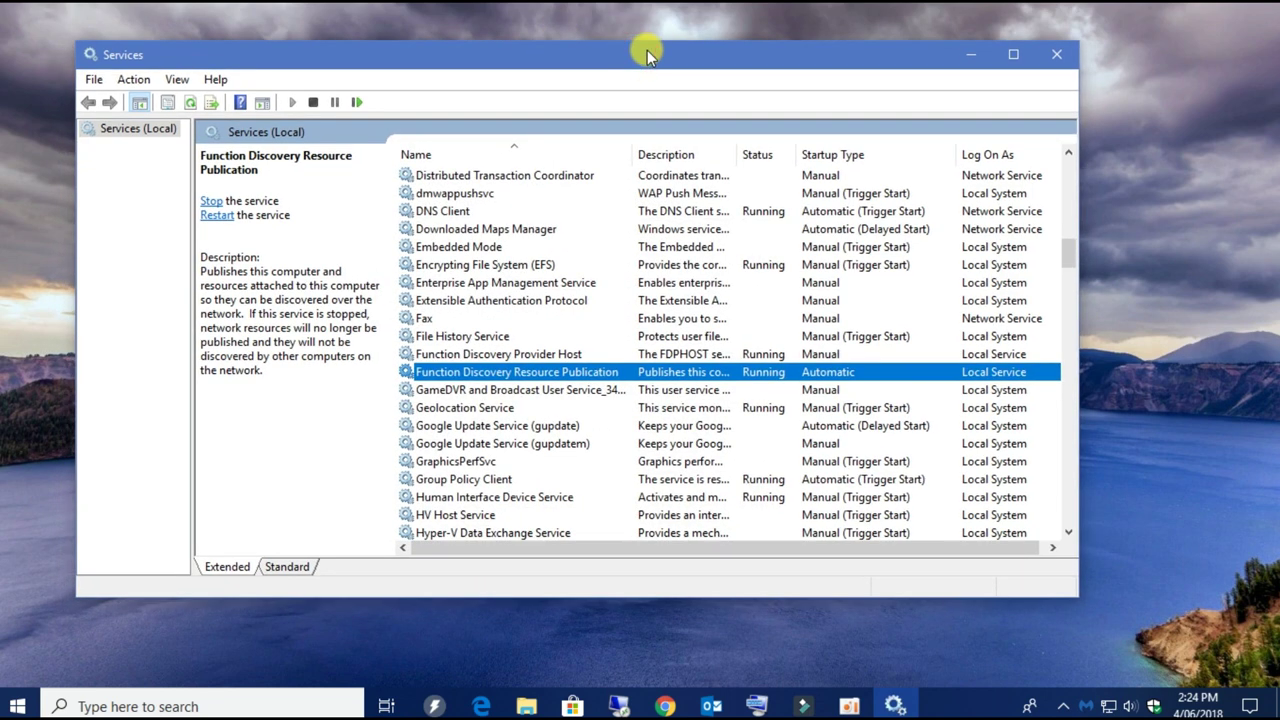
# - Close the Services console to return to the desktop
pyautogui.click(1056, 56)
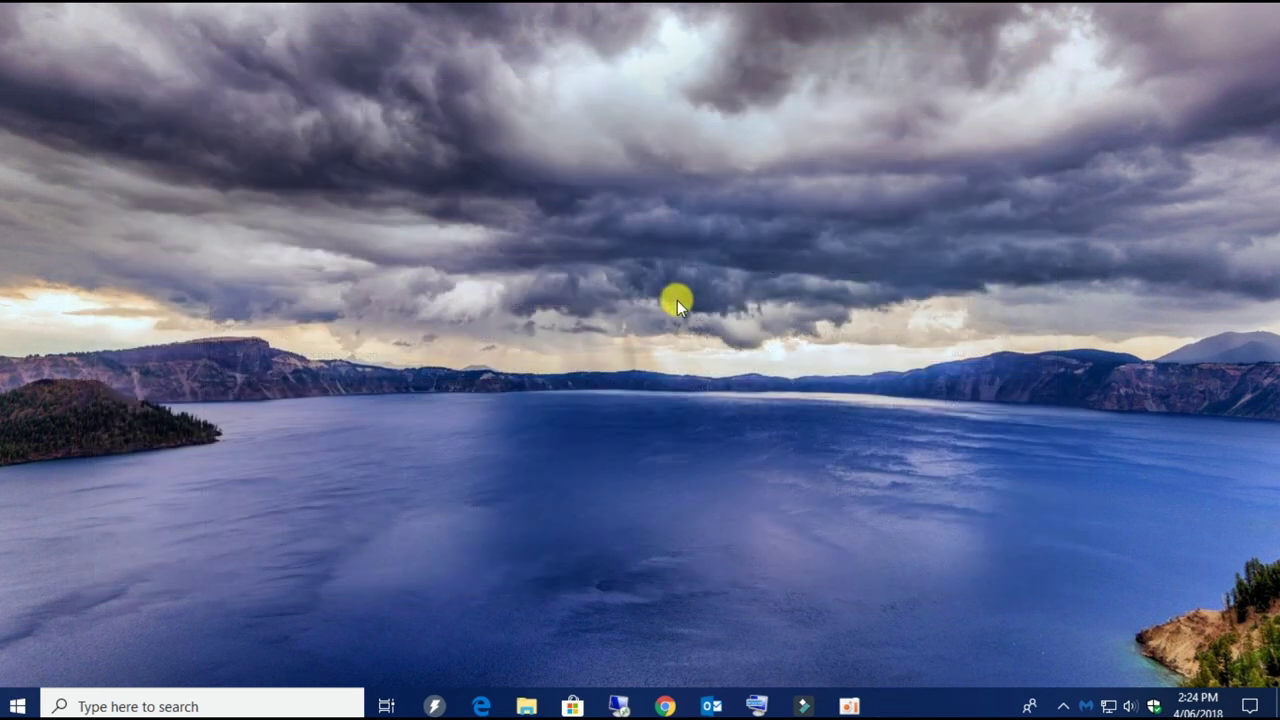